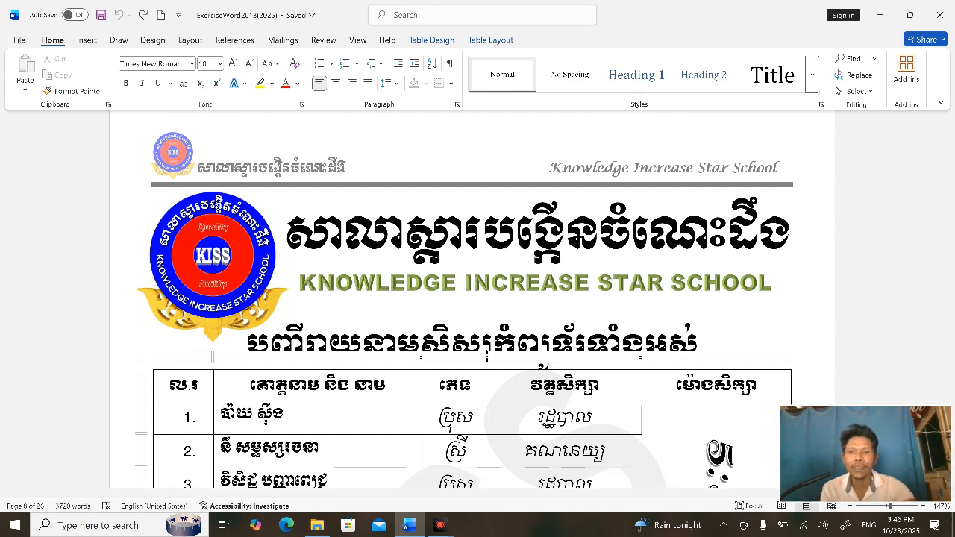
Step: Create a new blank document
scroll(478, 298, down, 2)
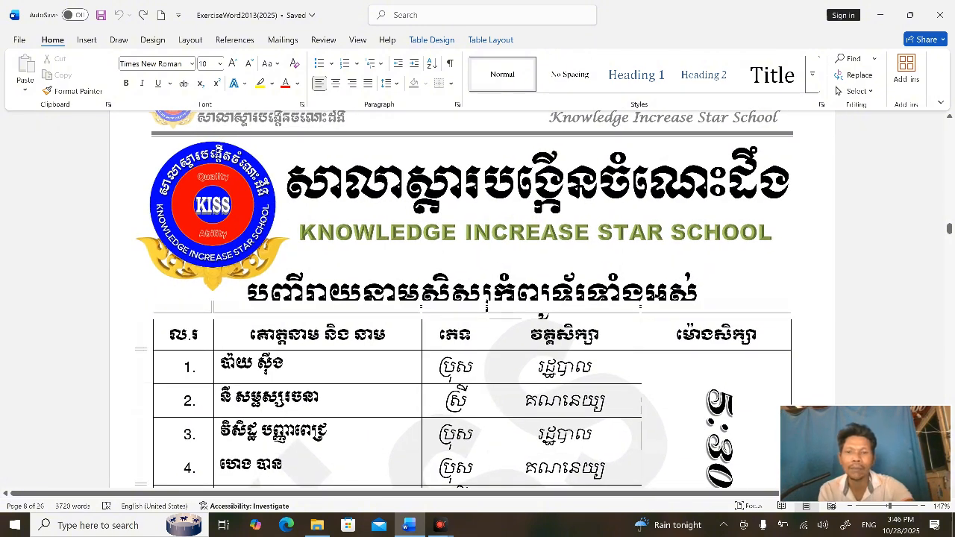
scroll(474, 299, down, 1)
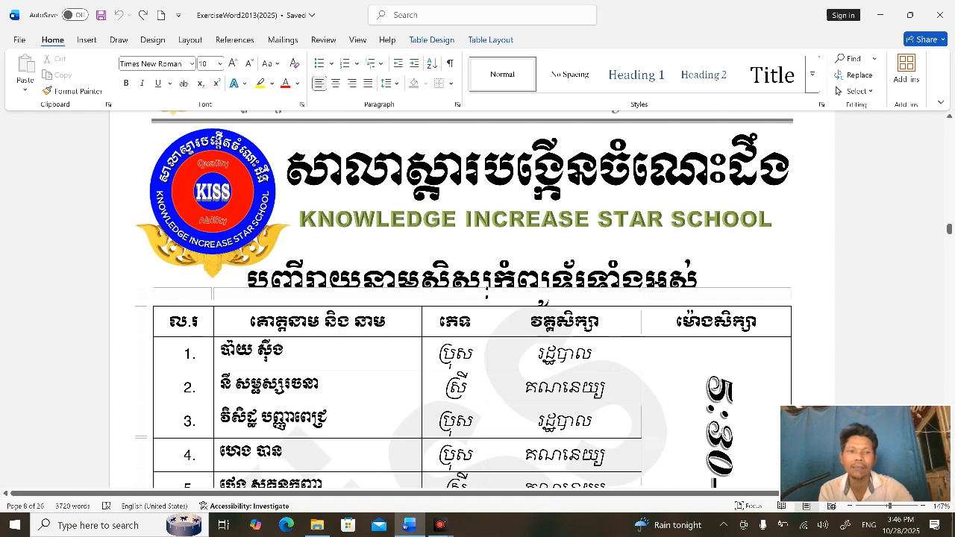
scroll(478, 298, up, 1)
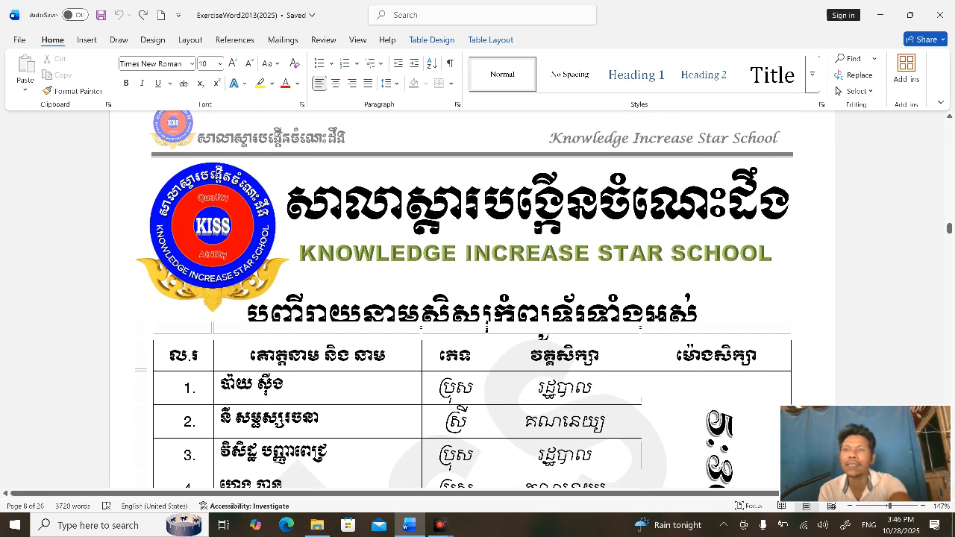
key(ctrl+n)
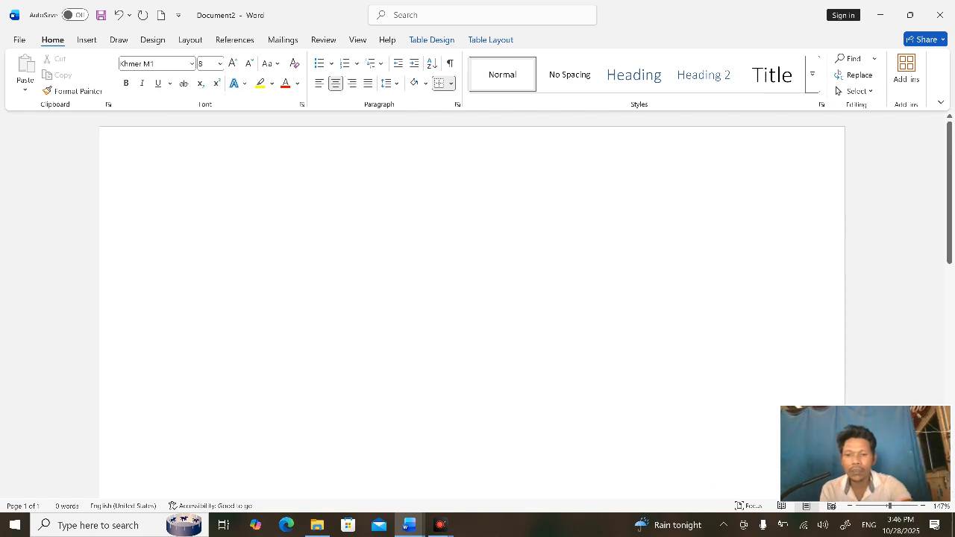
Step: Insert the SchoolLogo2025 picture from the MyLogo2019 folder into the blank document
key(alt+Tab)
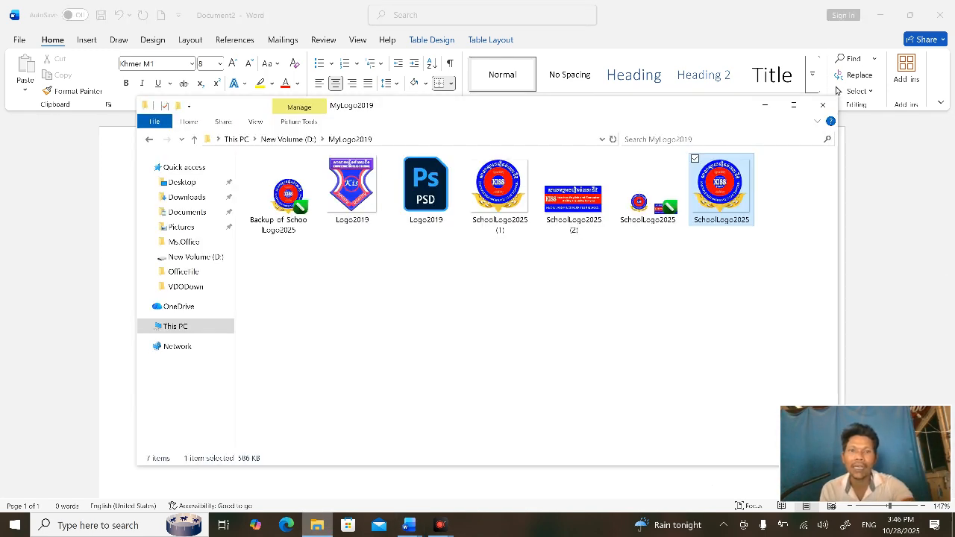
drag(634, 105, 794, 113)
drag(878, 196, 120, 279)
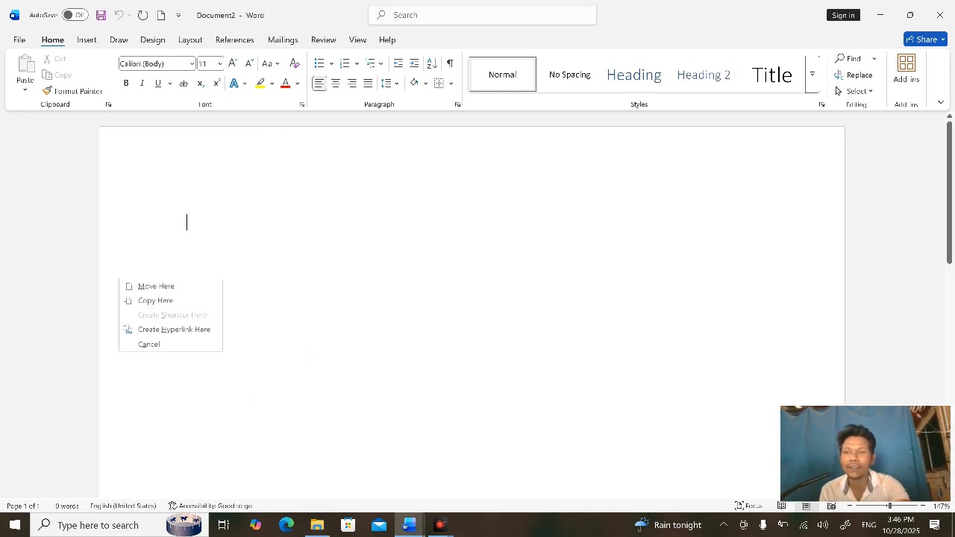
click(155, 300)
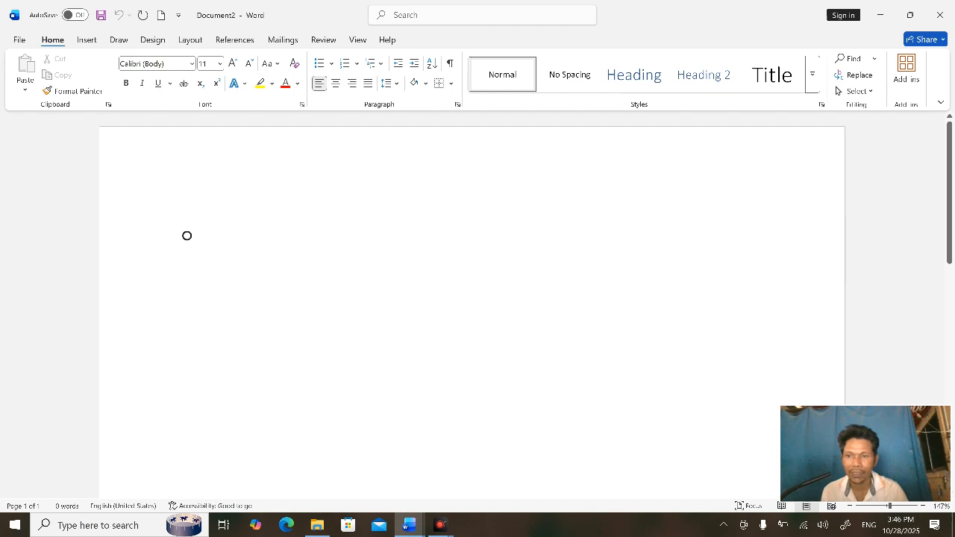
click(317, 526)
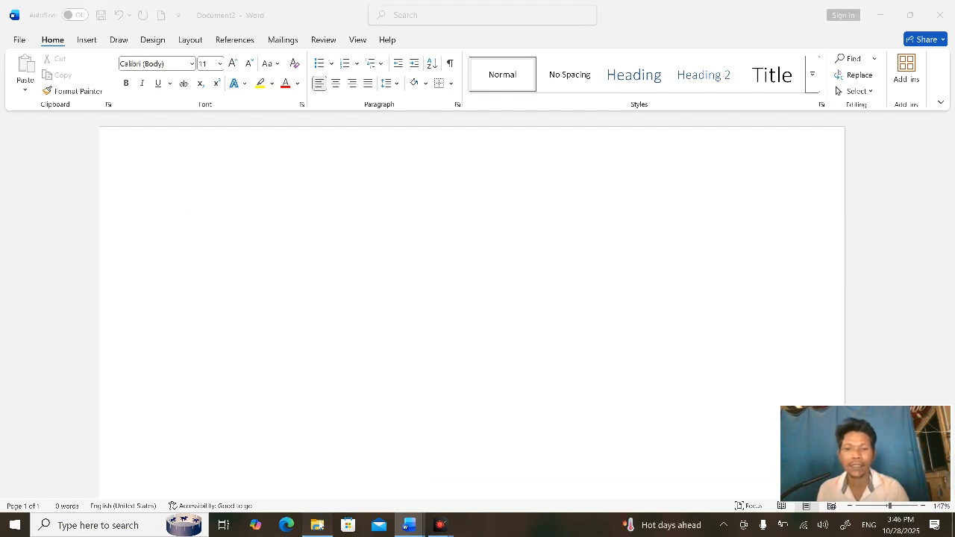
drag(879, 197, 245, 256)
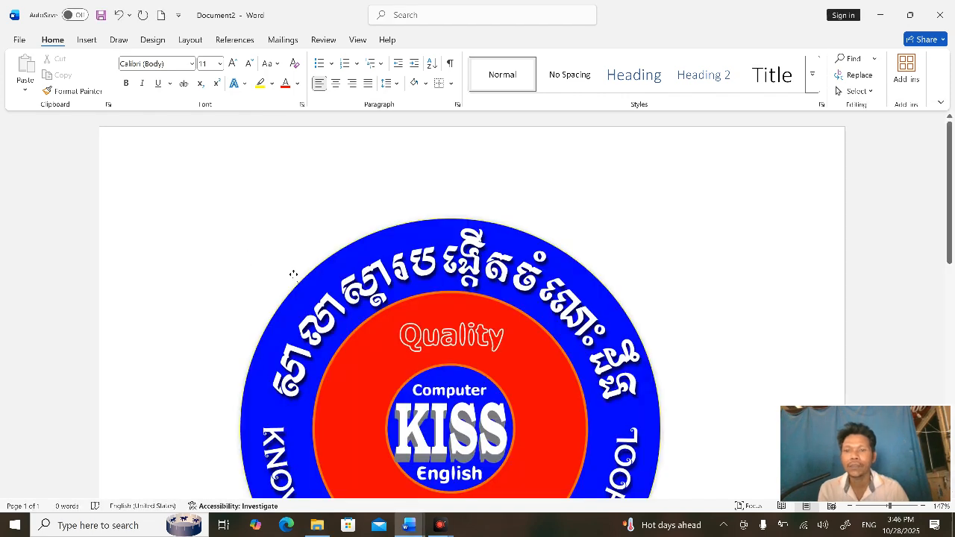
Step: Set the logo picture's text wrapping to In Front of Text
click(329, 301)
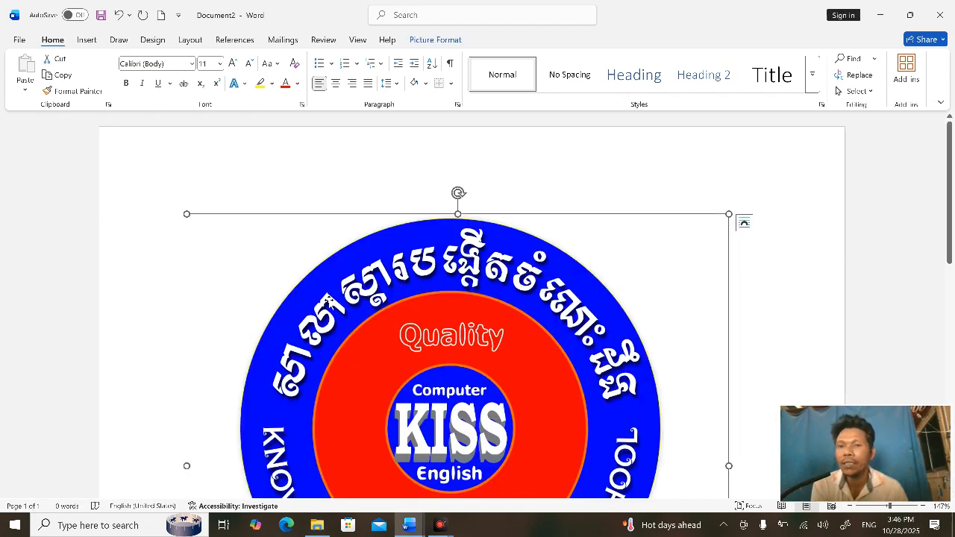
click(434, 41)
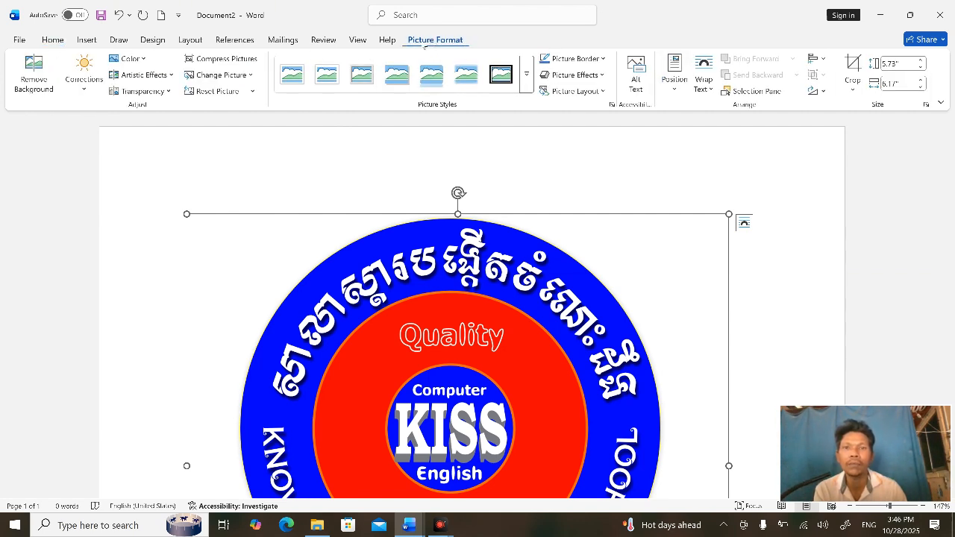
click(704, 75)
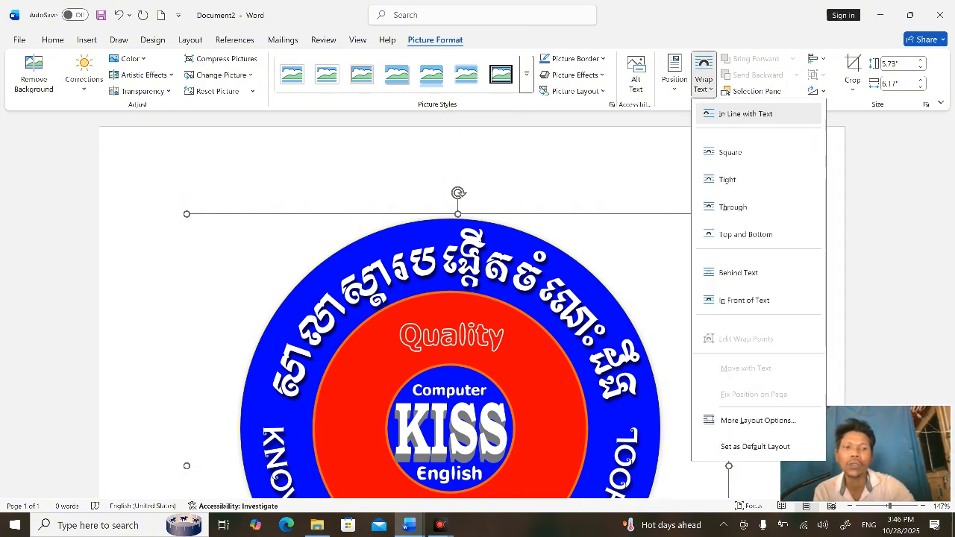
click(744, 300)
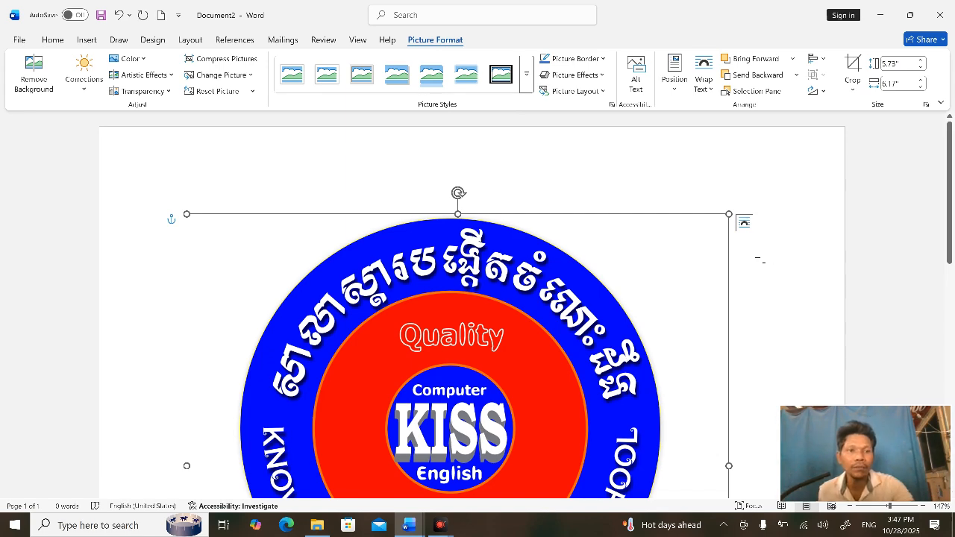
Step: Shrink the logo proportionally to a small letterhead size and place it in the upper-left corner of the page
drag(729, 214, 587, 344)
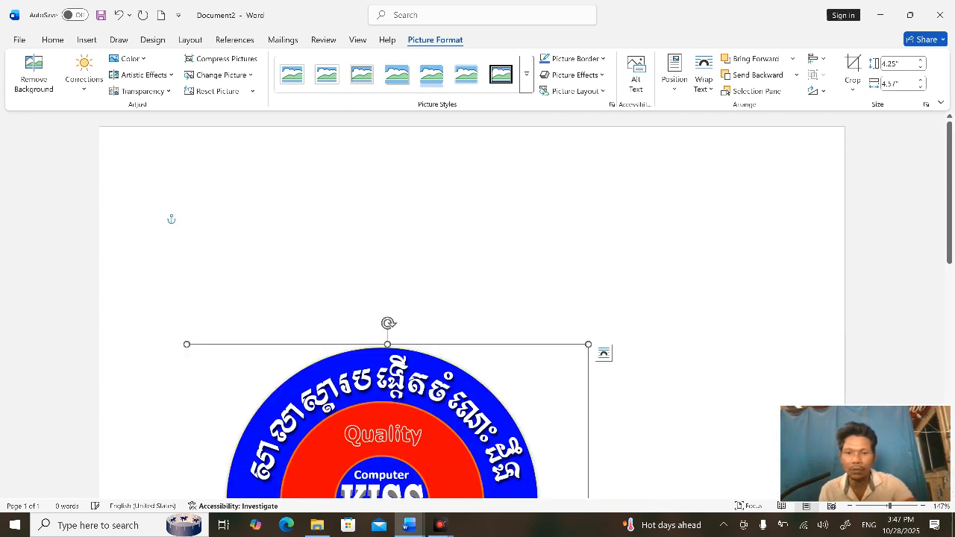
drag(388, 417, 441, 251)
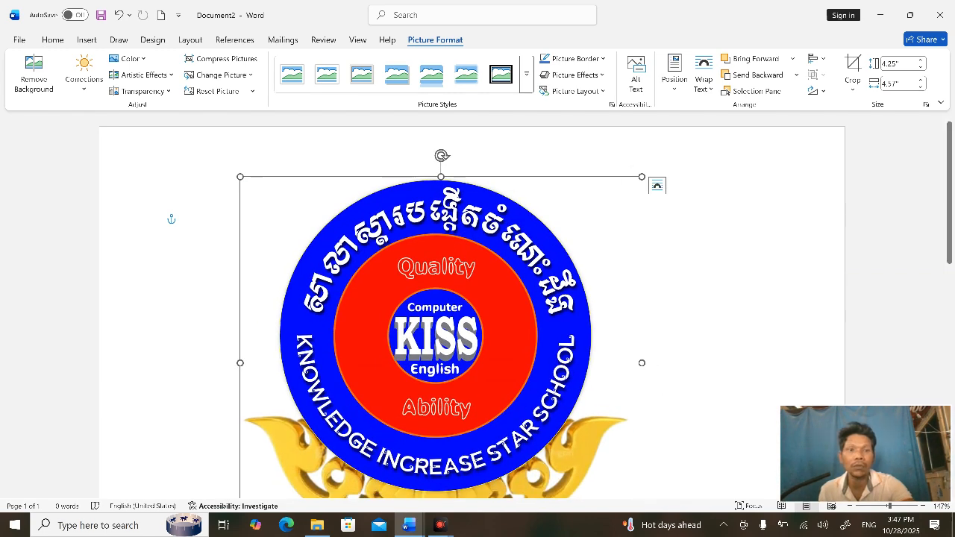
drag(641, 177, 469, 336)
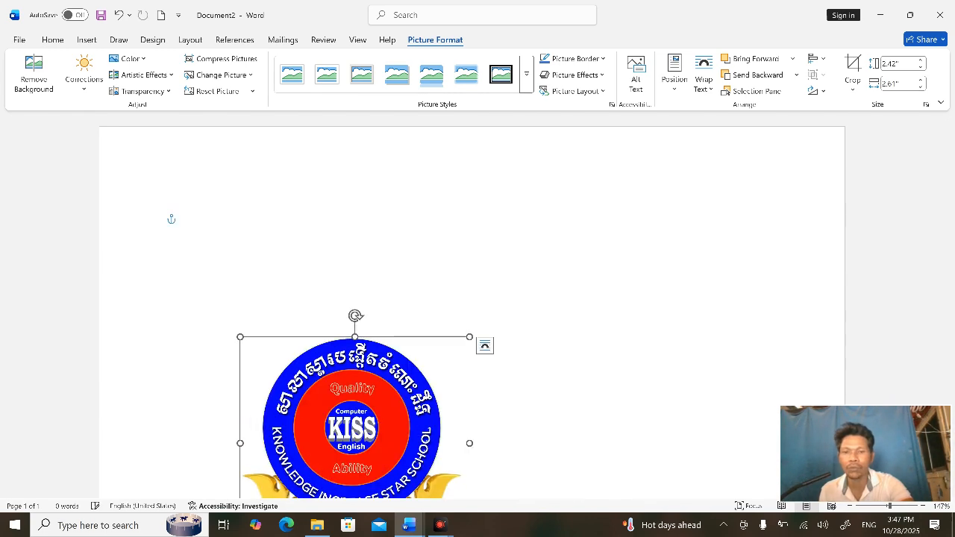
drag(351, 417, 222, 231)
drag(340, 150, 281, 204)
drag(197, 283, 213, 250)
click(186, 235)
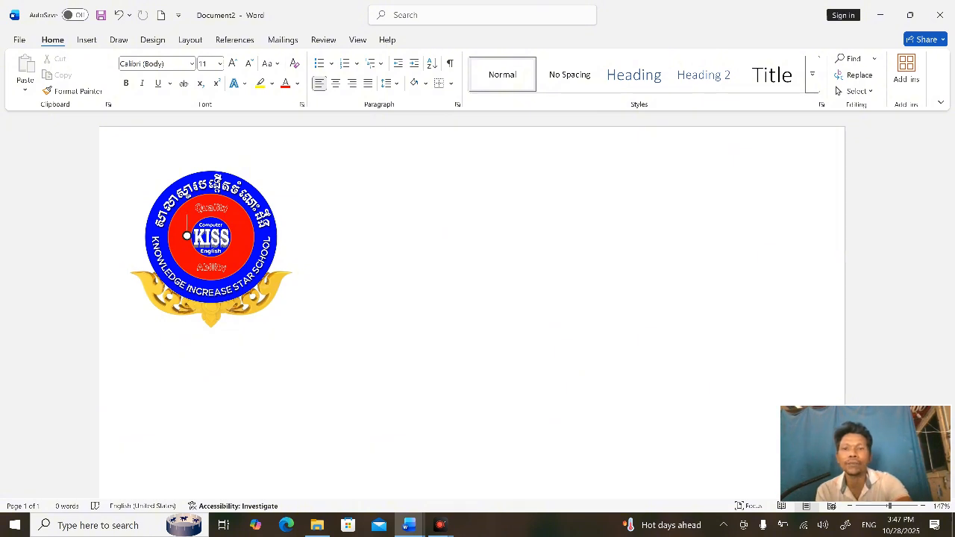
Step: Insert a WordArt object in the first style, plain black fill with shadow
key(alt+n)
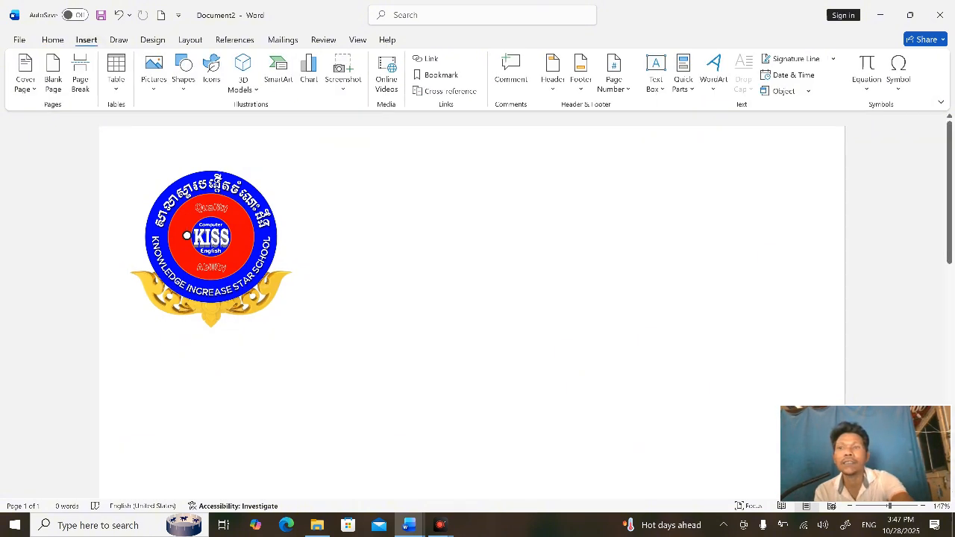
key(w)
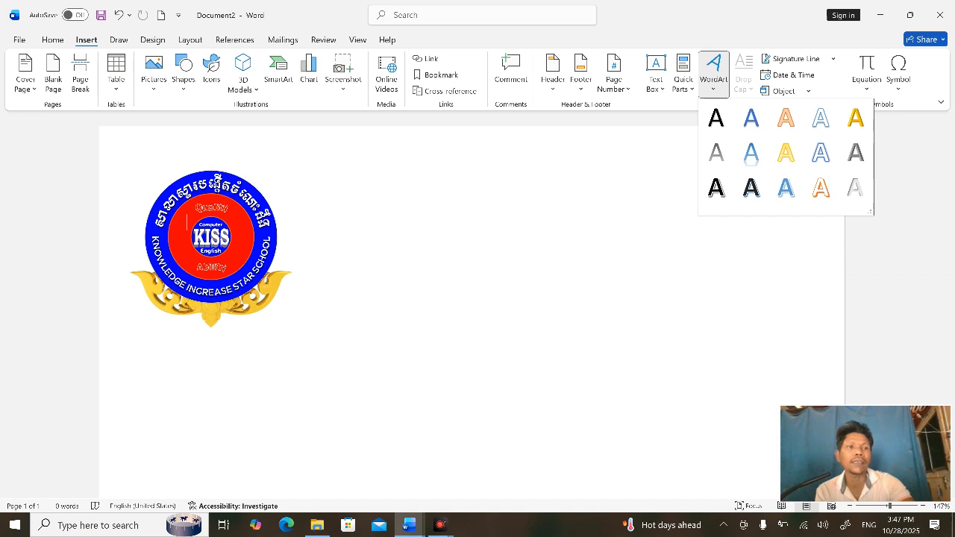
key(Return)
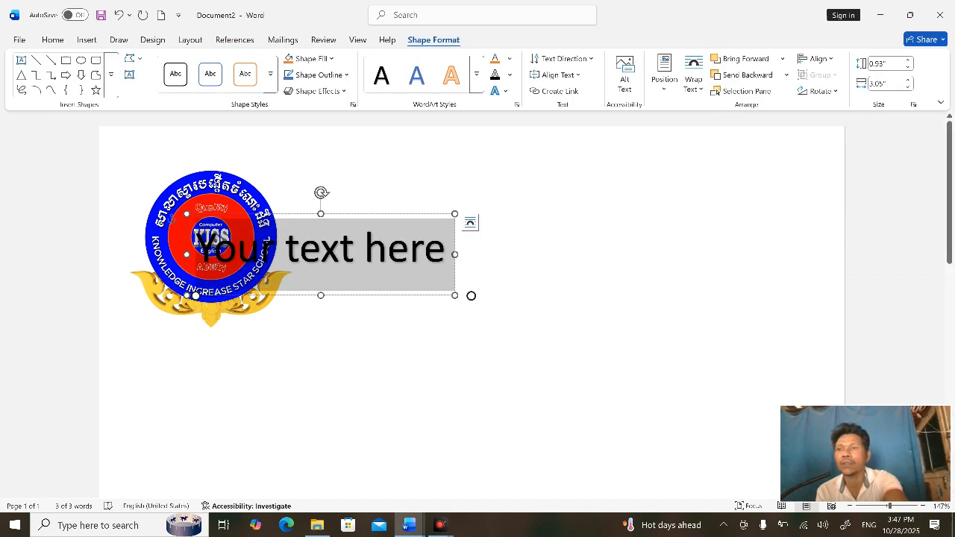
Step: Set the font of the WordArt text to Khmer M1
key(alt+h)
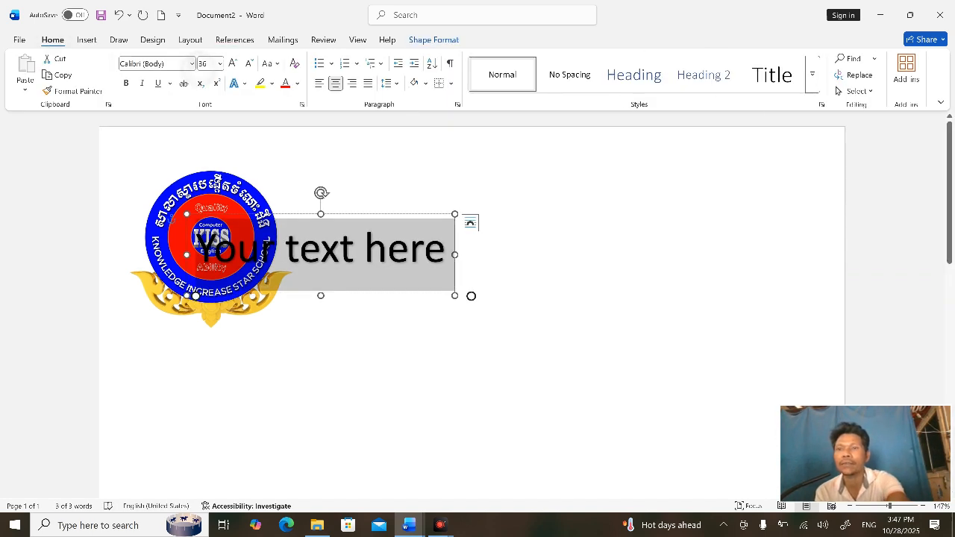
key(f)
key(f)
key(alt+Down)
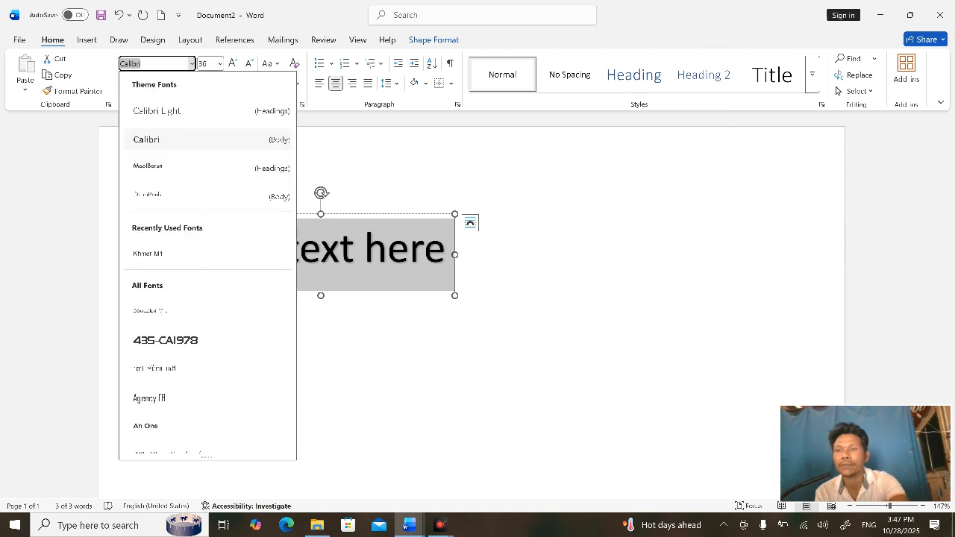
key(Down)
key(Down)
key(Down)
key(Return)
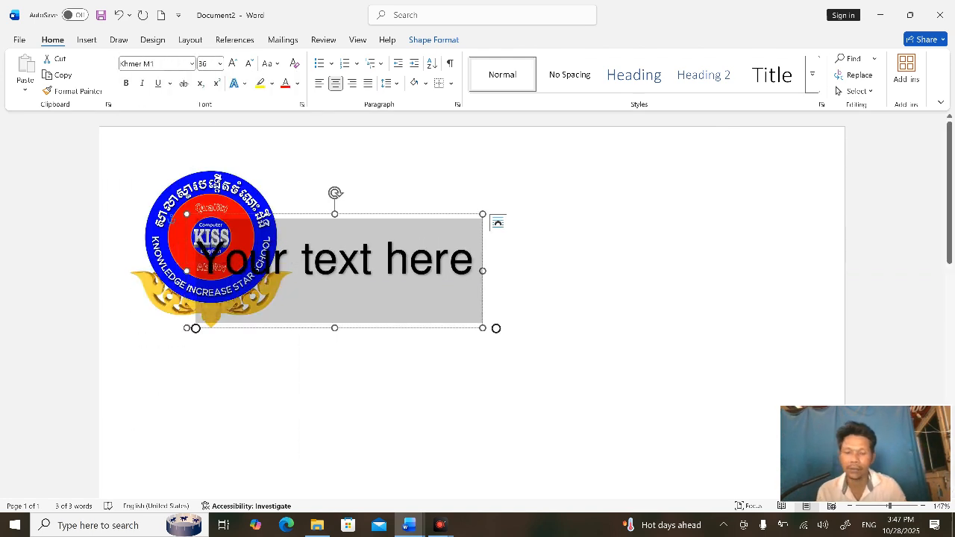
Step: Replace the WordArt placeholder text with "សាលាស្តារបង្កើនចំណេះដឹង" using Khmer input, and move it to the right of the logo
key(Delete)
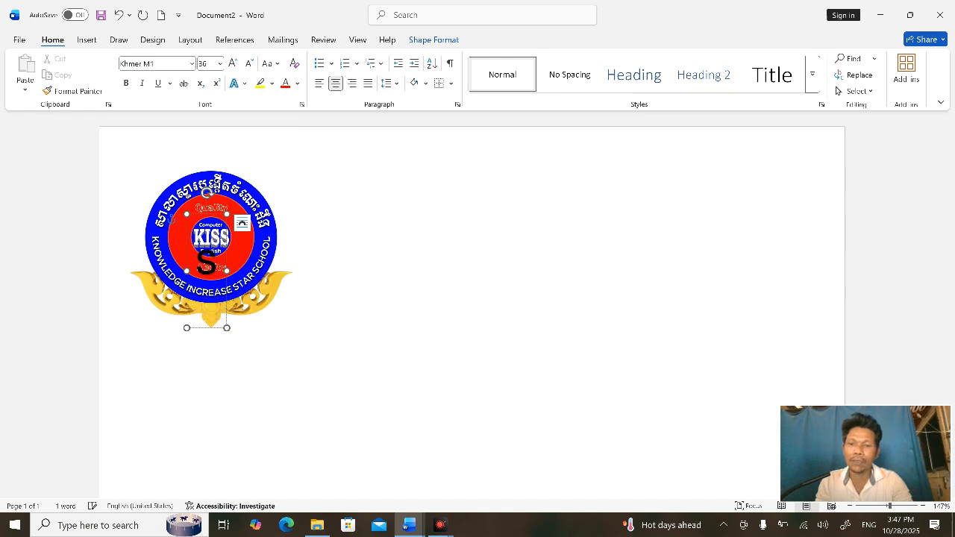
key(super+space)
text(ស)
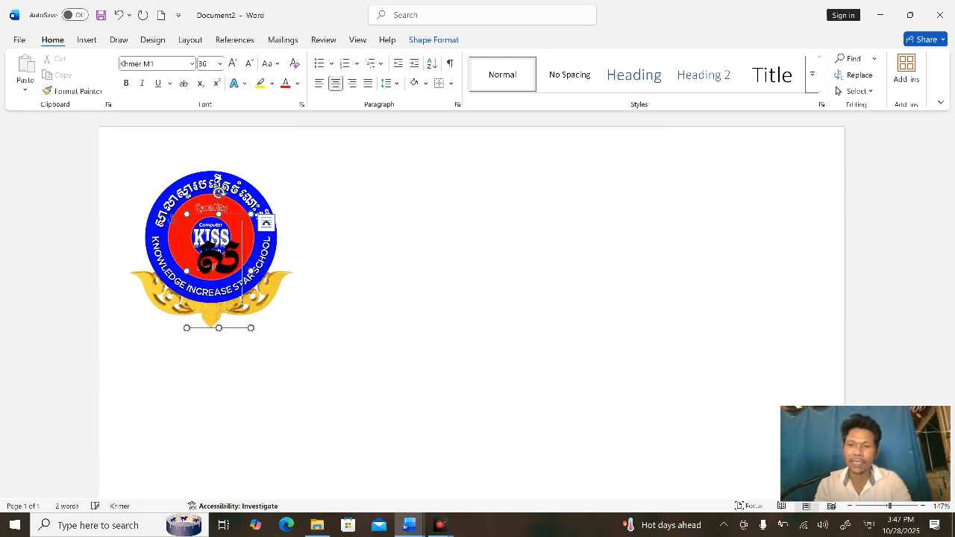
text(ា)
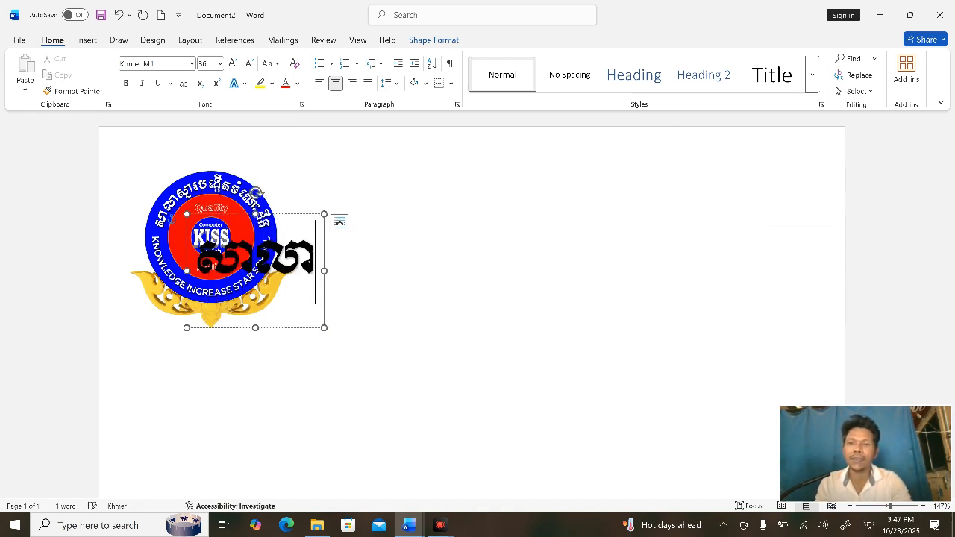
text(ហស្លារបង្កើ)
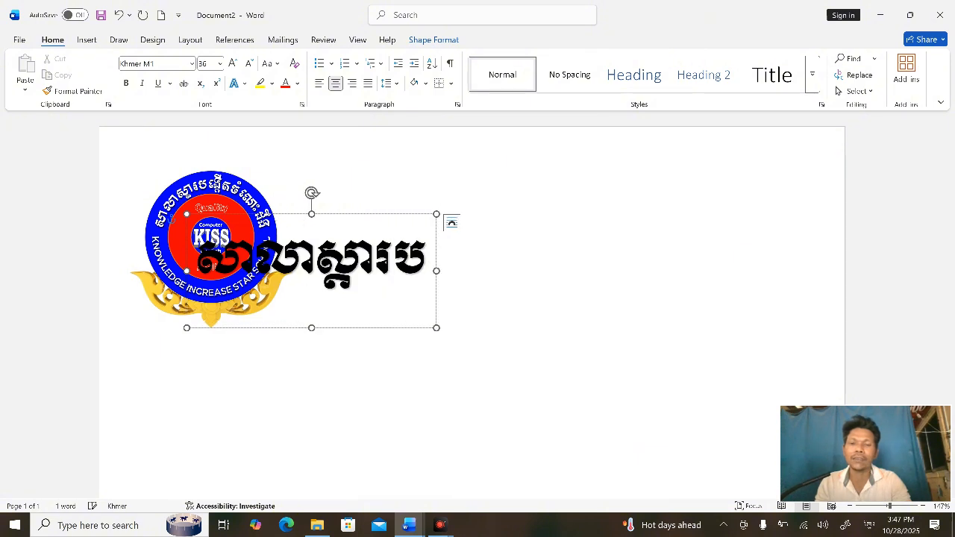
text(នចំណេះដ)
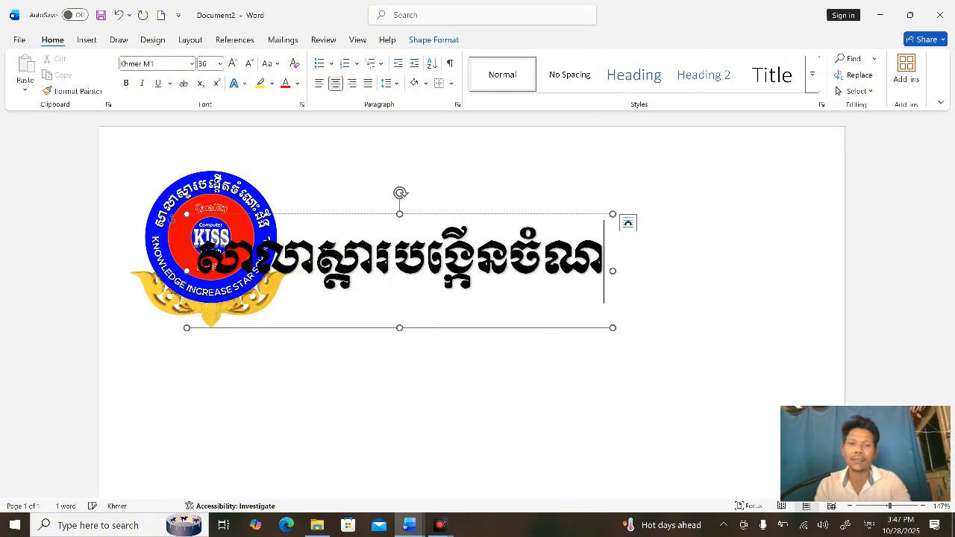
text(ឹ)
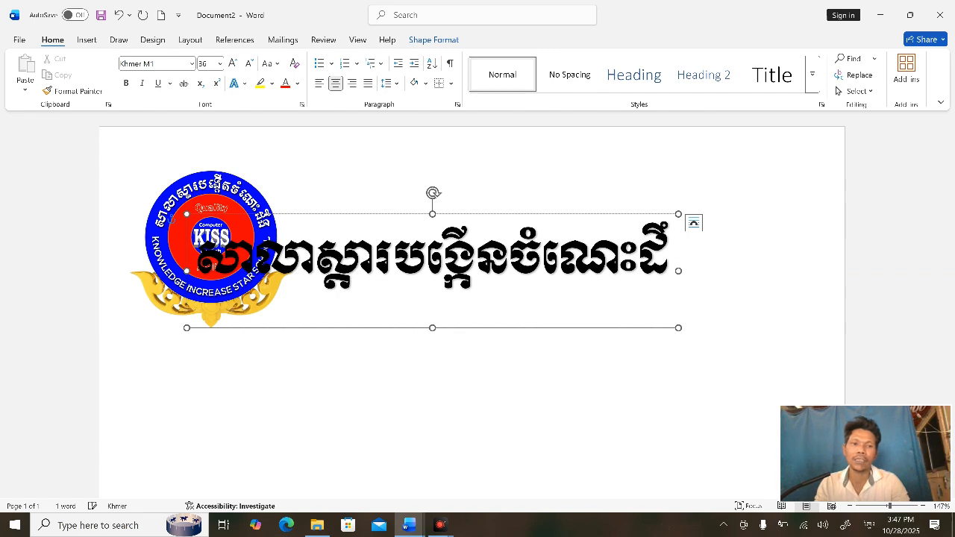
text(ង)
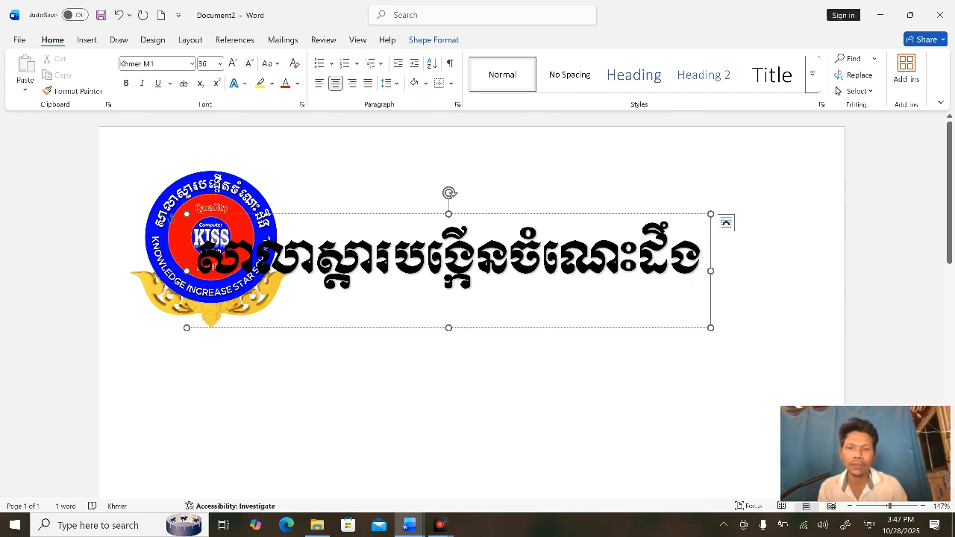
drag(357, 328, 459, 277)
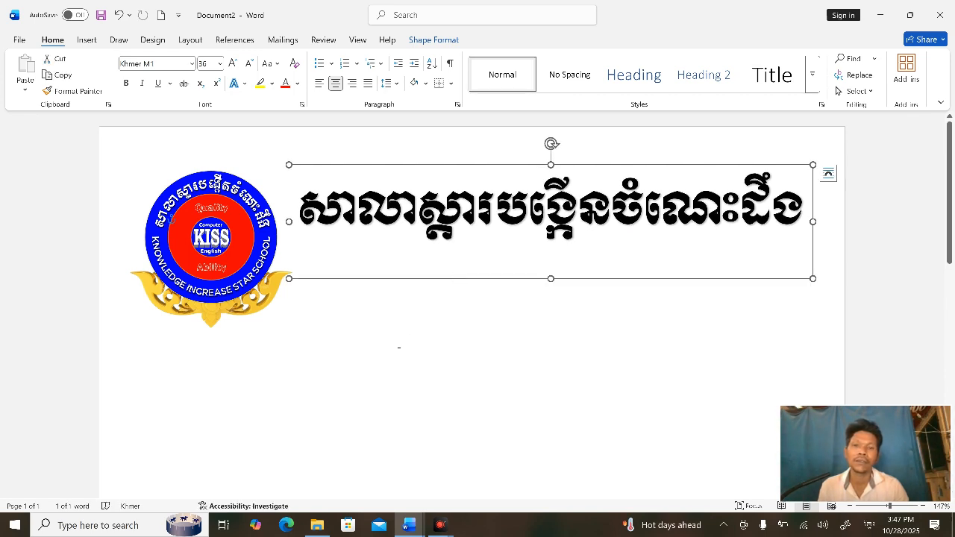
Step: Deselect the WordArt and place the text cursor on an empty line just below the logo
click(397, 347)
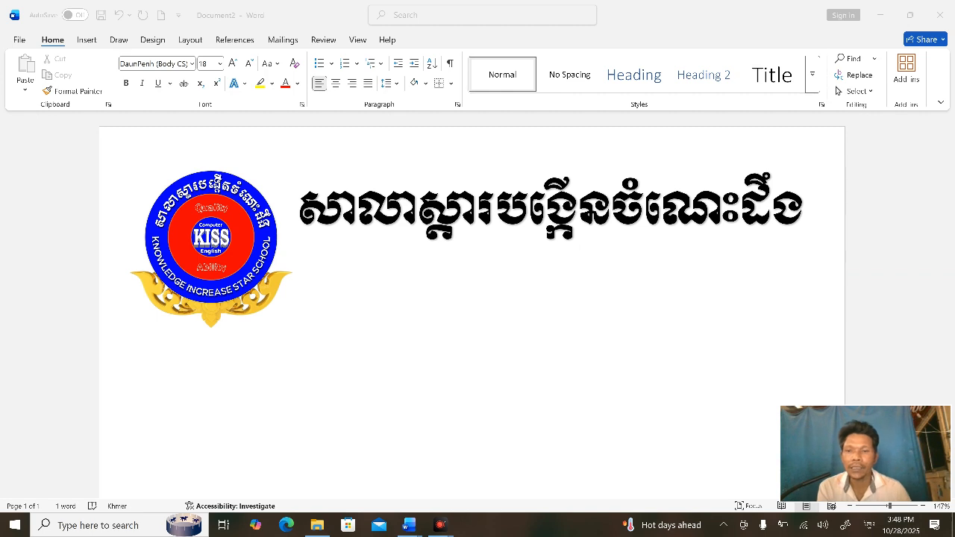
click(187, 236)
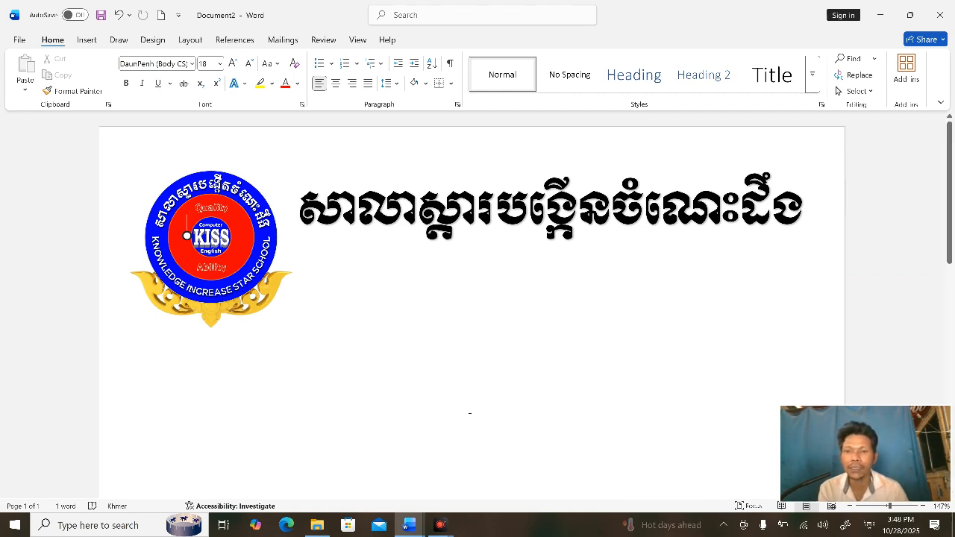
drag(172, 346, 168, 348)
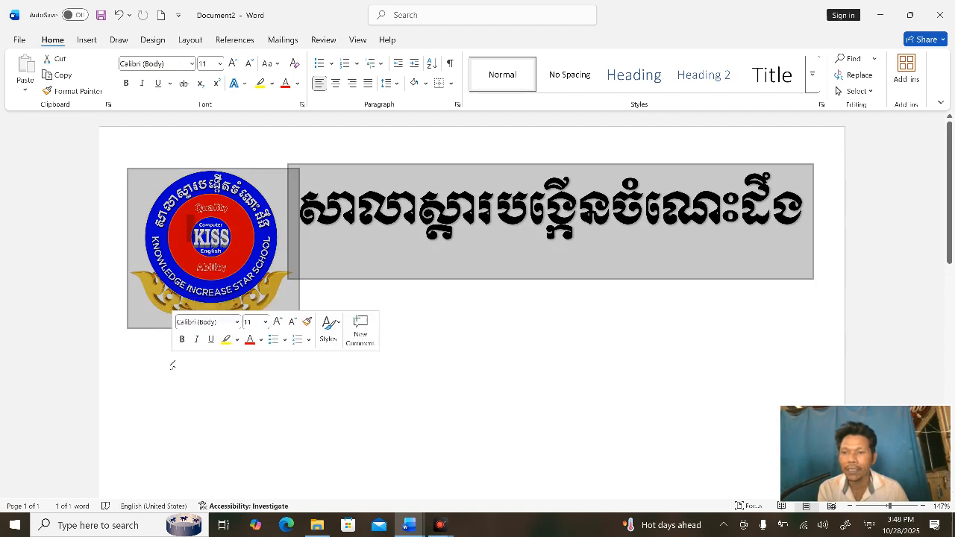
click(188, 359)
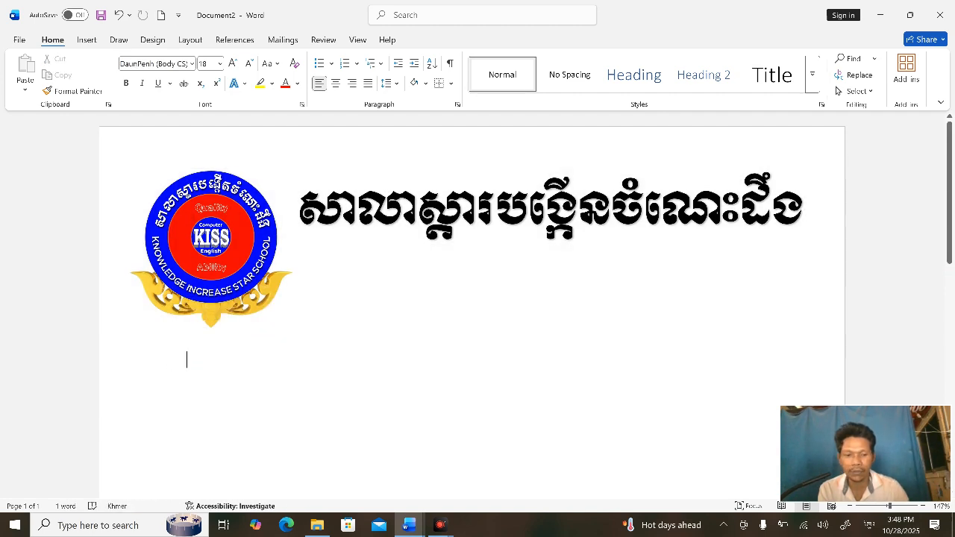
Step: Set the font of the empty line below the logo to Khmer M1 and switch the input language to Khmer
key(alt+shift)
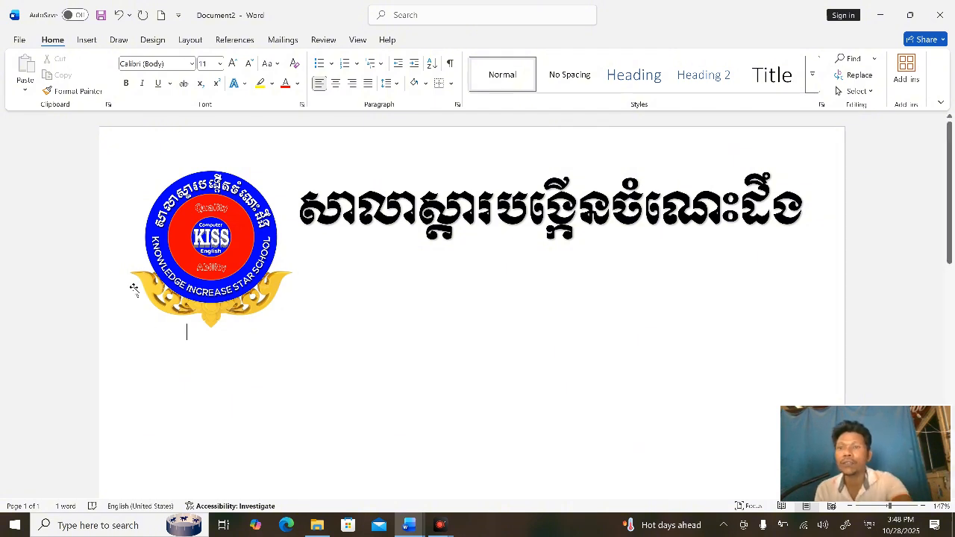
click(192, 64)
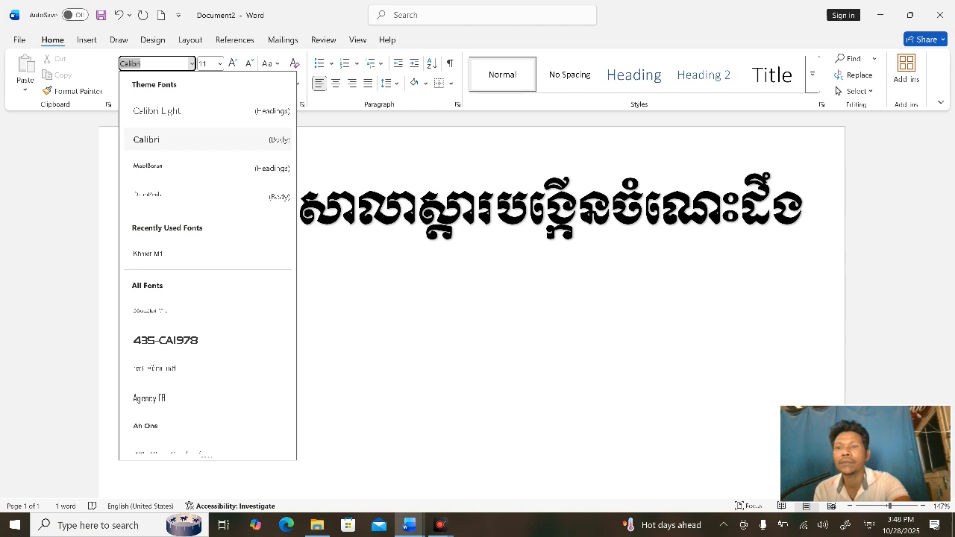
click(148, 253)
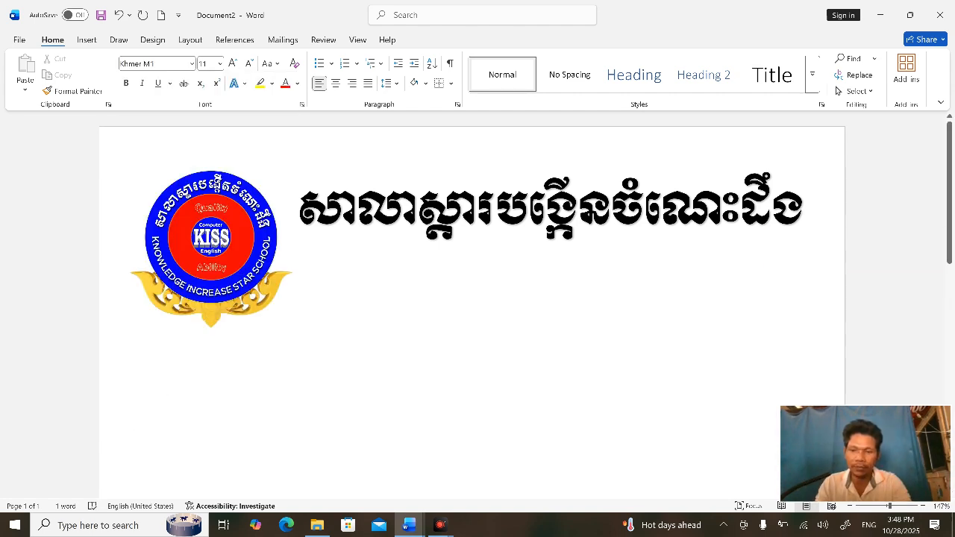
text(b)
key(BackSpace)
key(alt+shift)
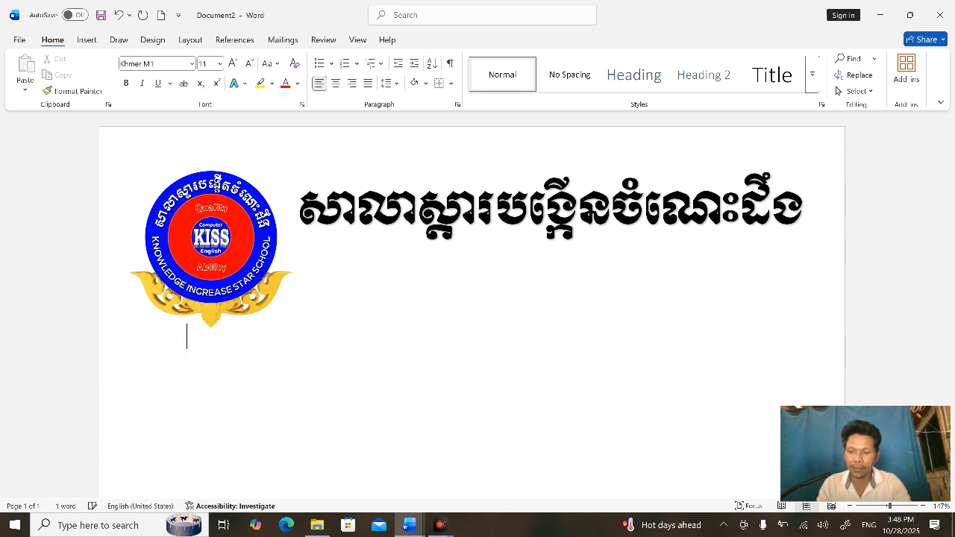
Step: Enter the list title "បញ្ជីរាយនាមសិស្សកុំព្យូទ័រ" below the logo and centre it
text(បញ្ញា)
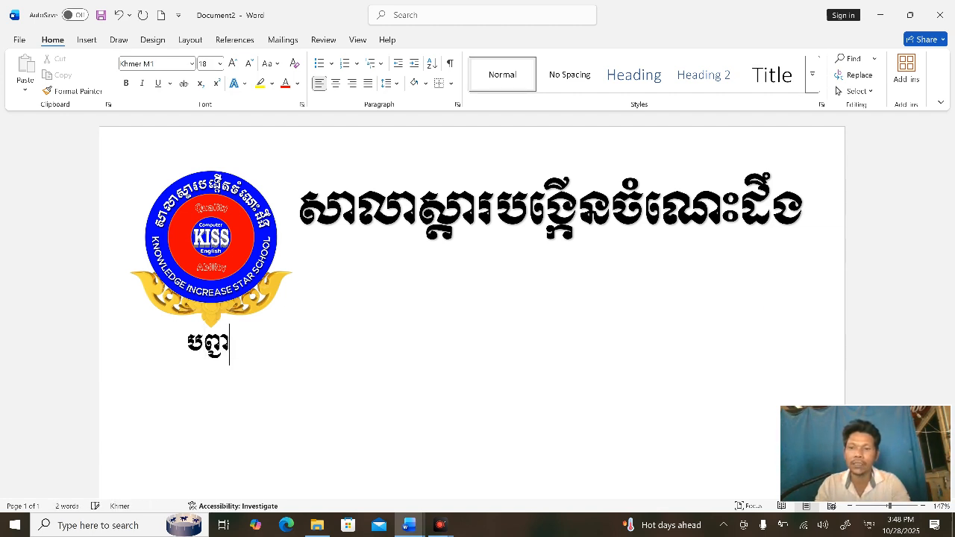
text(ីរន)
key(BackSpace)
text(យនាមសិក)
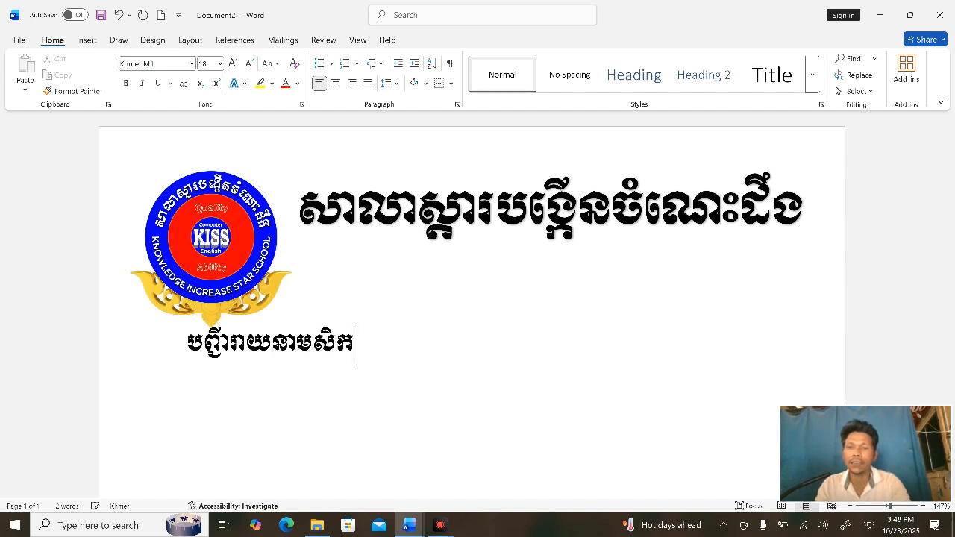
key(BackSpace)
text(ស្សឆ្នាំ)
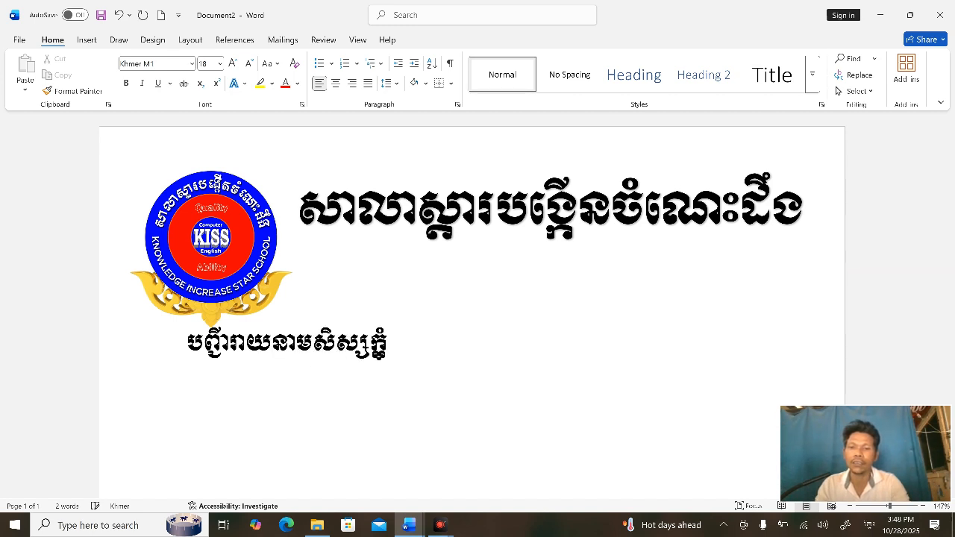
text(ៗ)
key(BackSpace)
key(BackSpace)
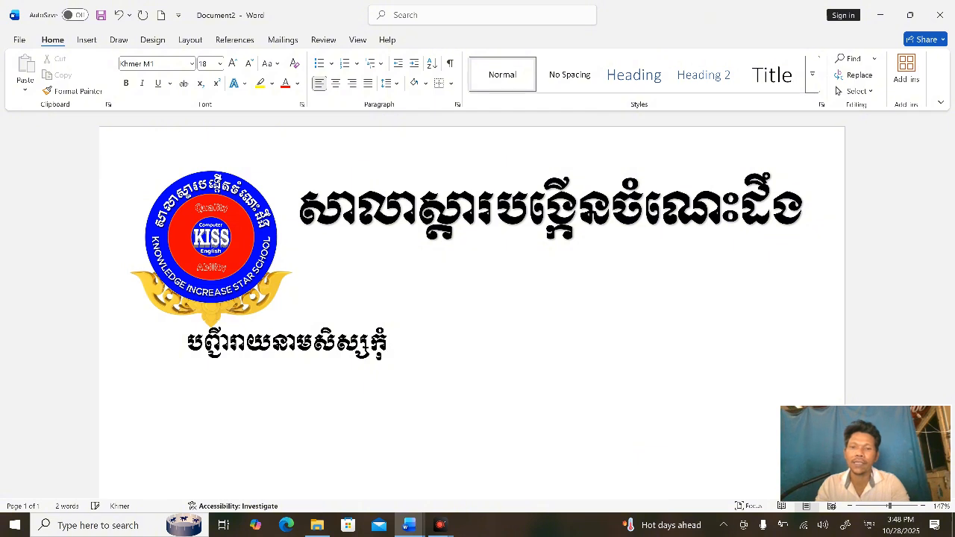
text(ព្យូទ)
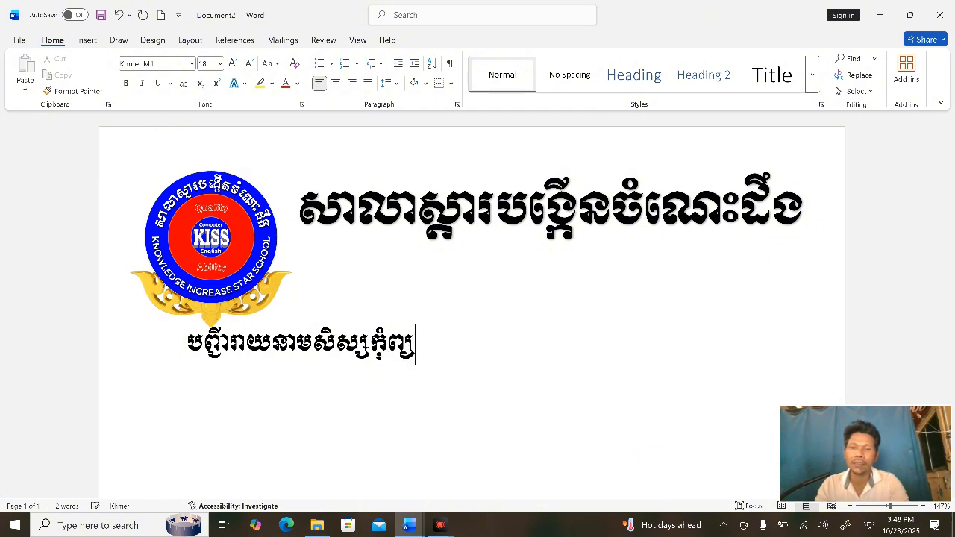
text(័រ)
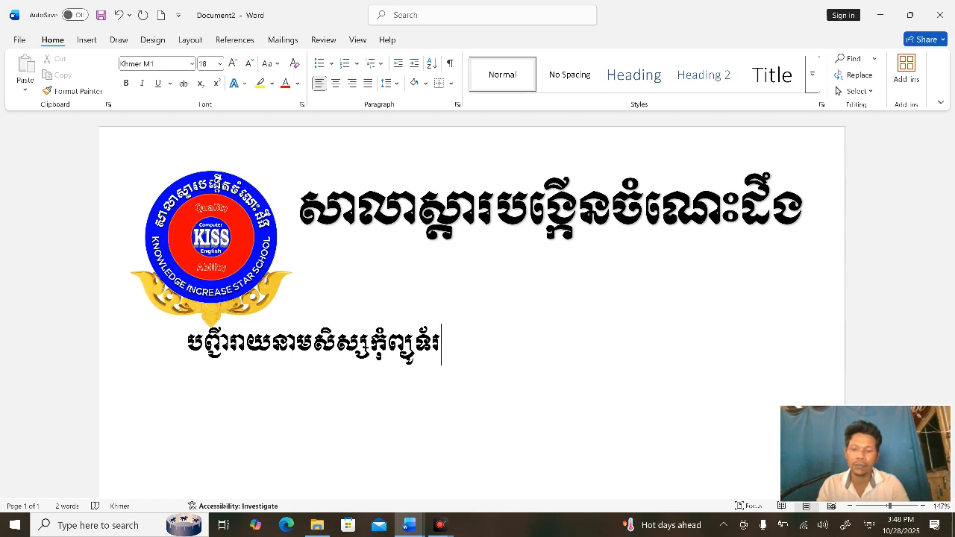
key(ctrl+e)
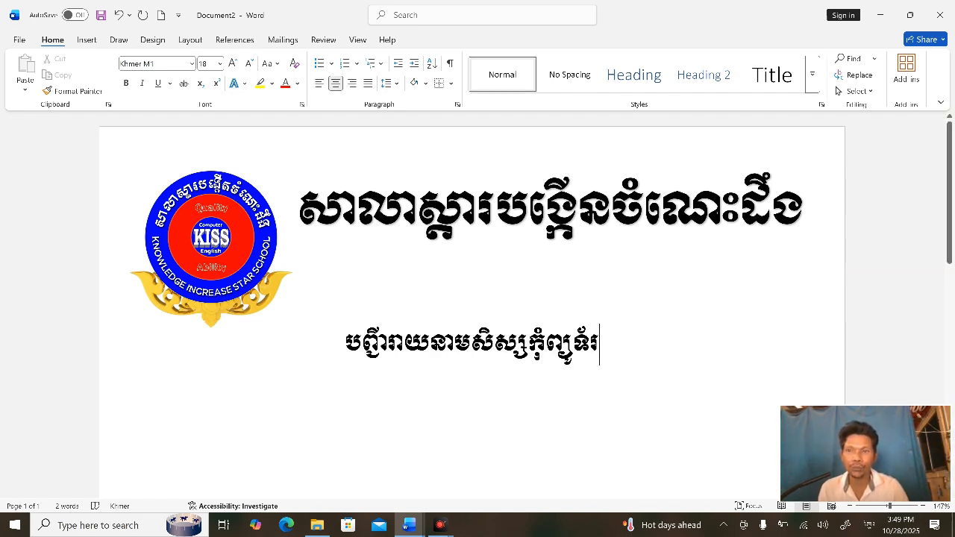
Step: Reduce the font size of the whole Khmer list title to 12 and place the text cursor at its end
key(ctrl+shift+Left)
key(ctrl+shift+Left)
key(ctrl+shift+Left)
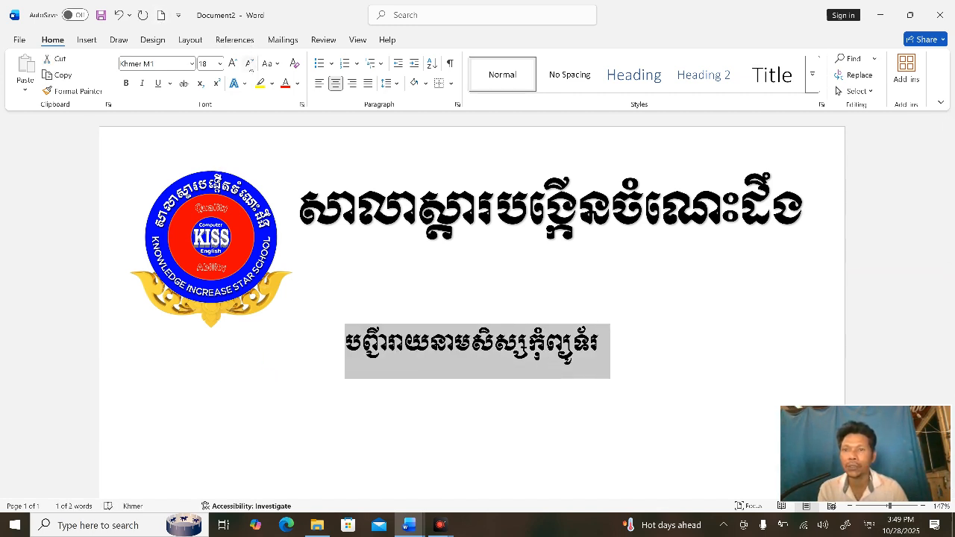
click(250, 64)
click(250, 64)
click(251, 65)
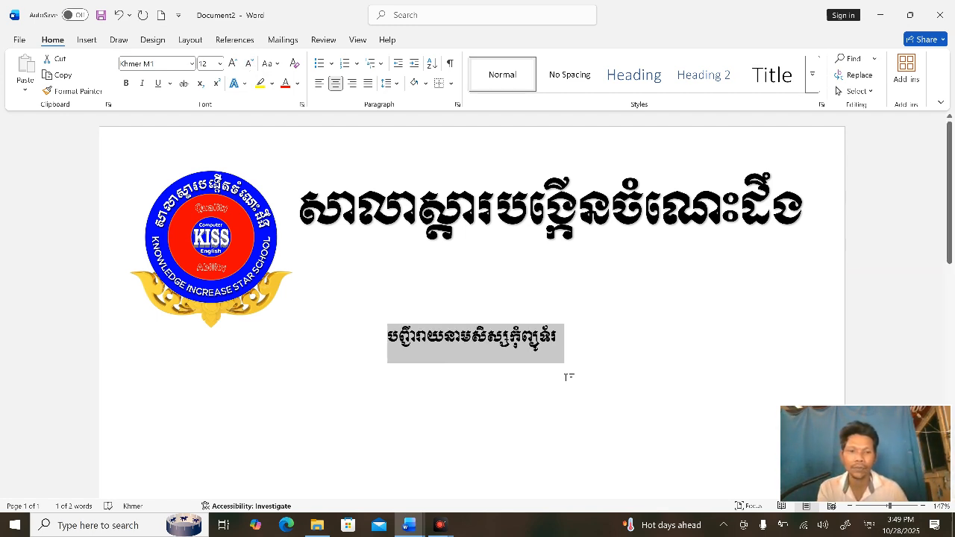
click(556, 337)
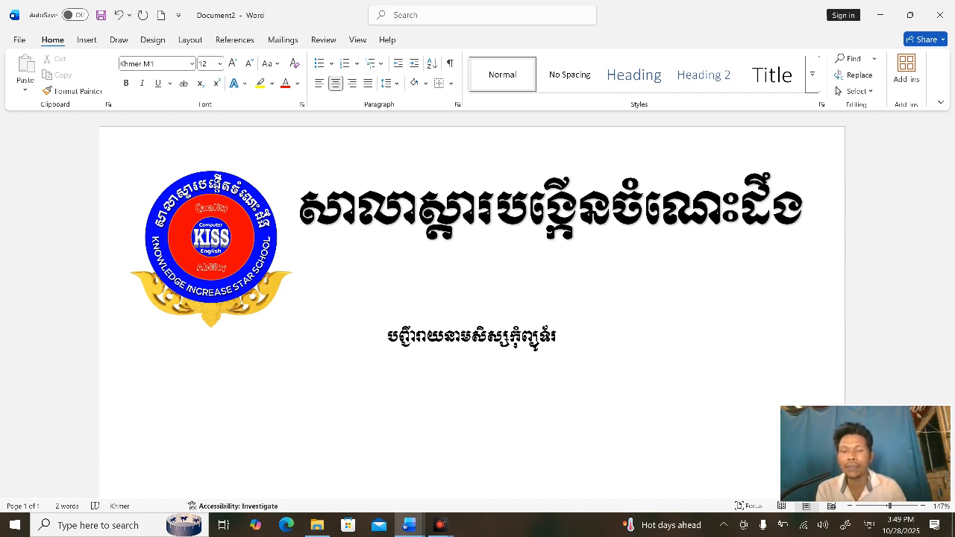
Step: Switch to the ExerciseWord2013(2025) document, examine the student table's columns and number of rows, and return to Document2
mouse_move(408, 524)
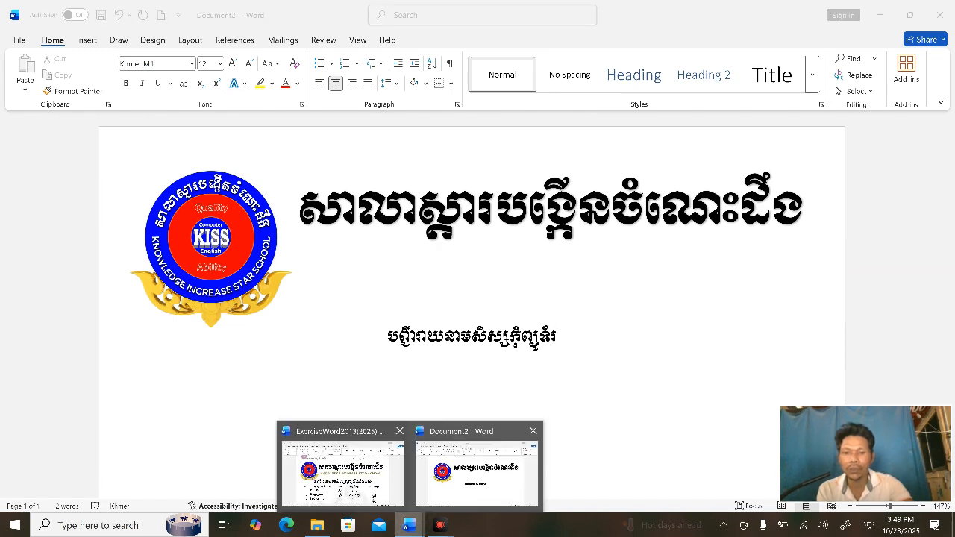
click(341, 467)
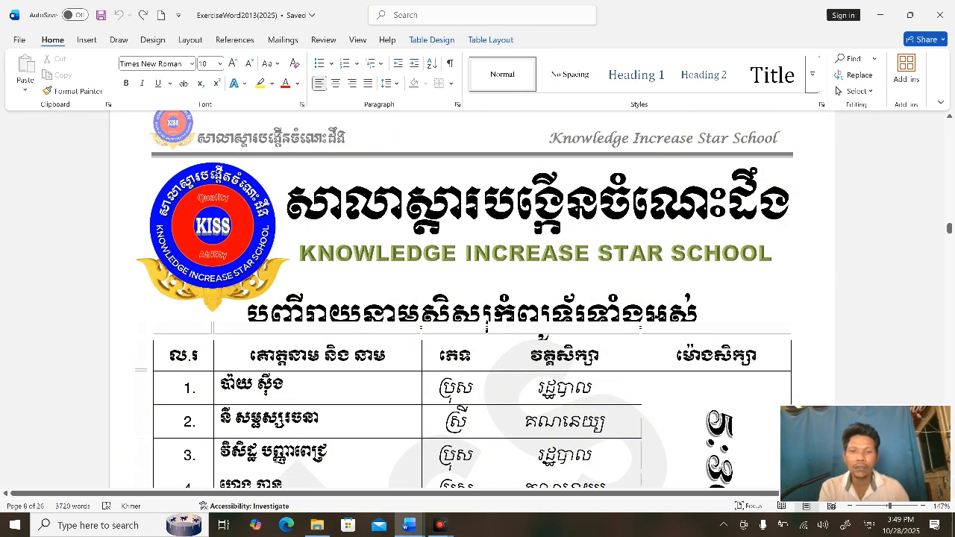
scroll(462, 299, down, 3)
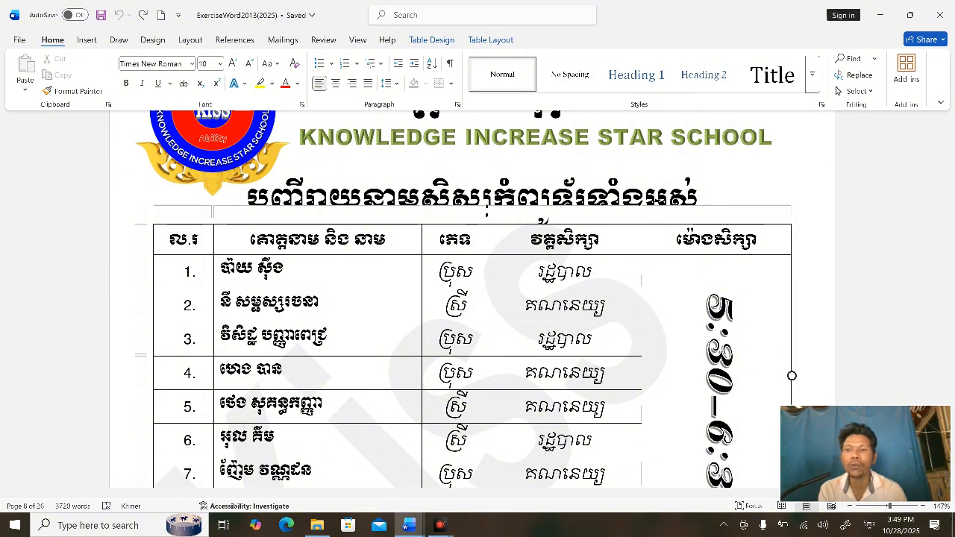
scroll(463, 298, down, 7)
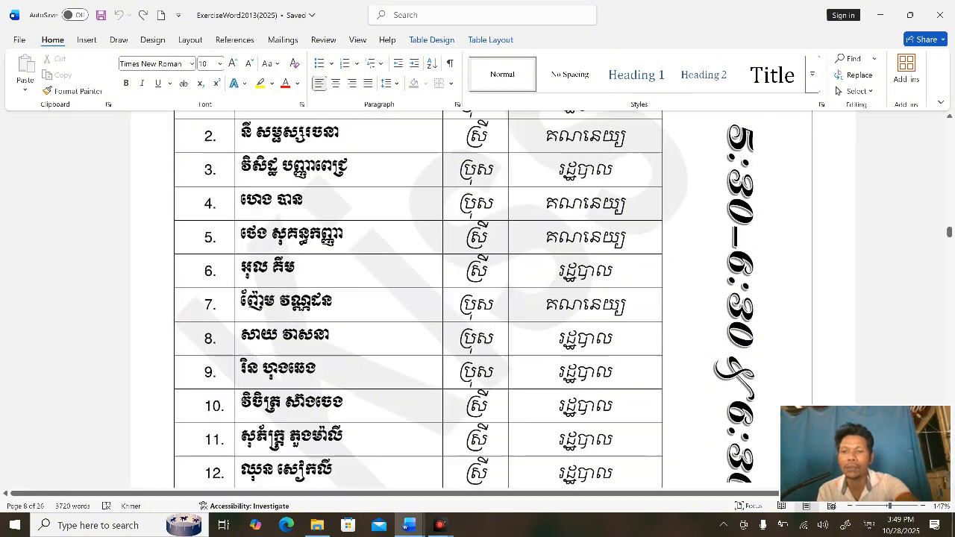
scroll(463, 298, down, 3)
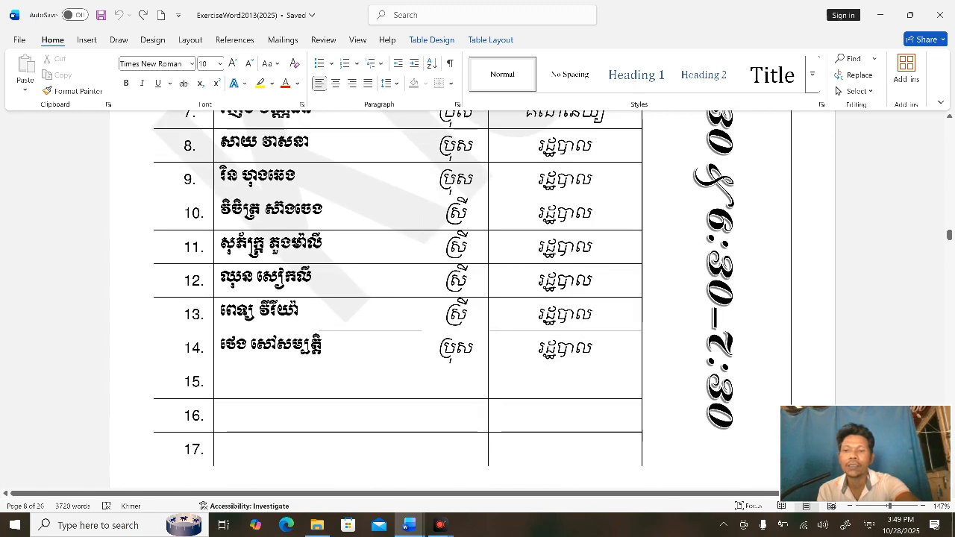
scroll(463, 299, up, 9)
scroll(792, 364, up, 1)
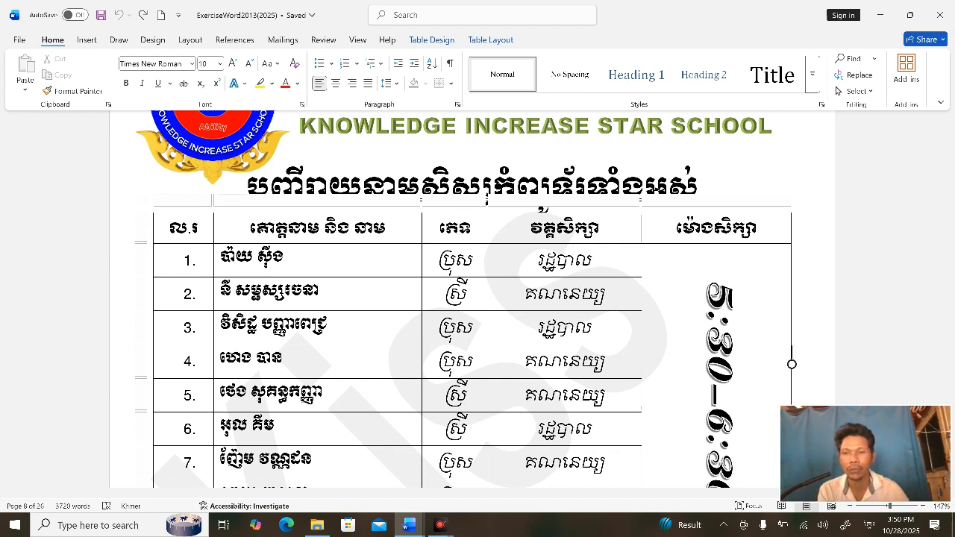
scroll(474, 299, down, 5)
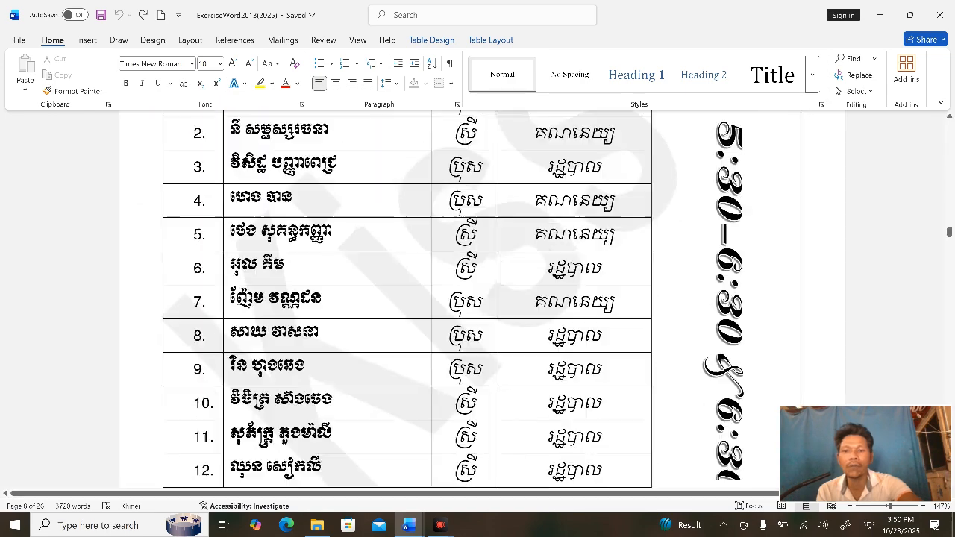
scroll(474, 298, up, 5)
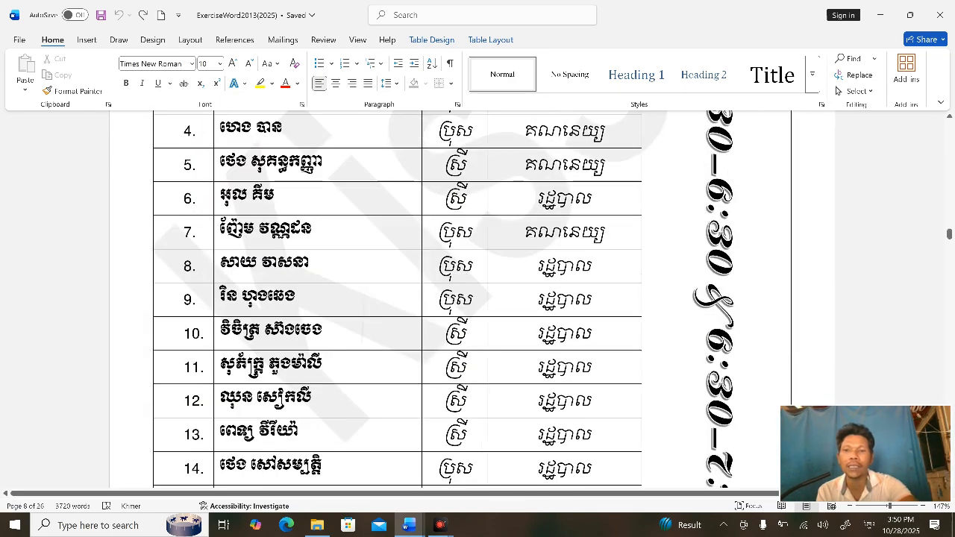
scroll(473, 298, up, 2)
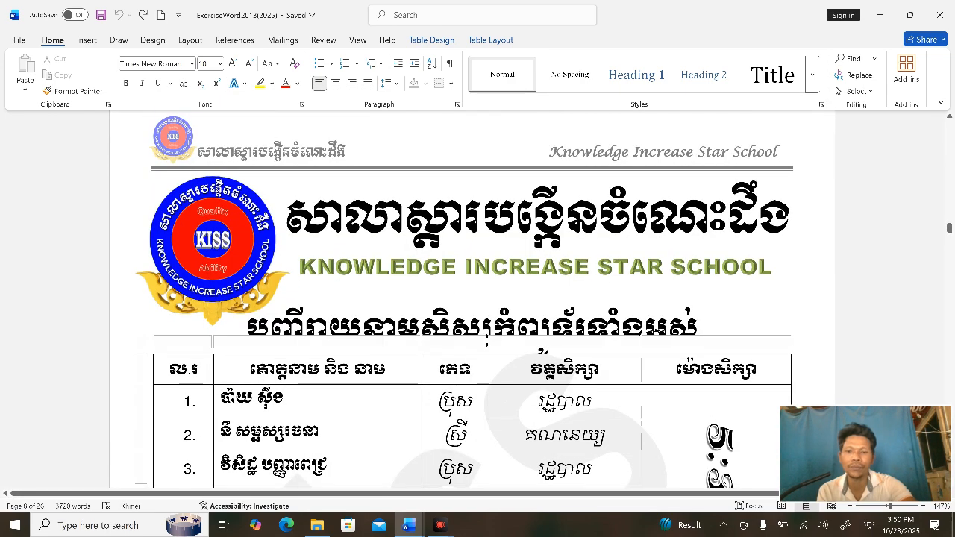
click(485, 492)
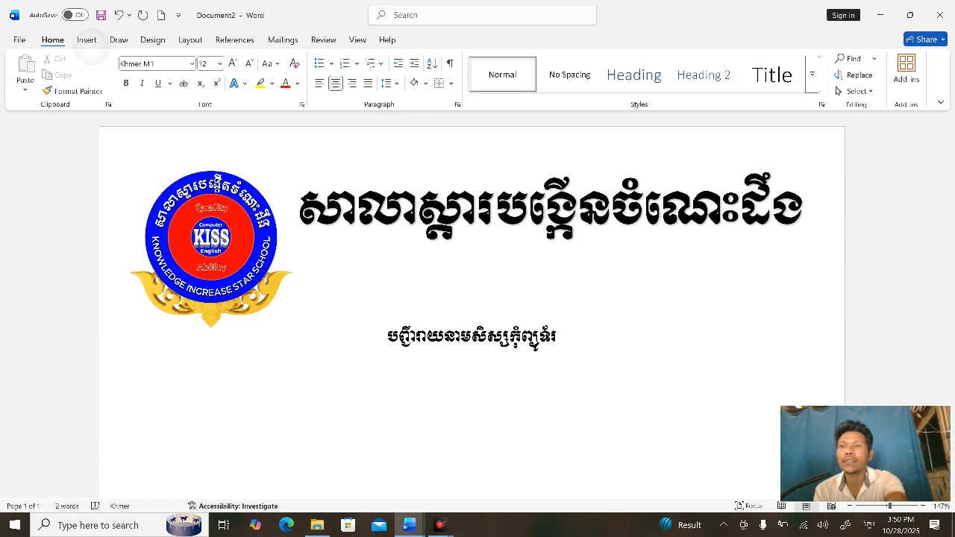
Step: Insert a table with 5 columns and 18 rows below the list title
click(86, 40)
click(116, 75)
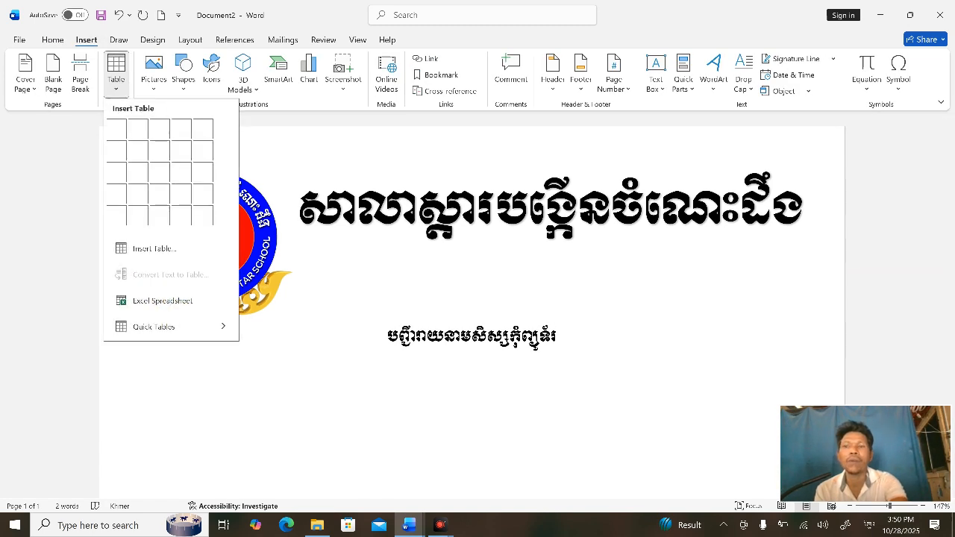
click(153, 248)
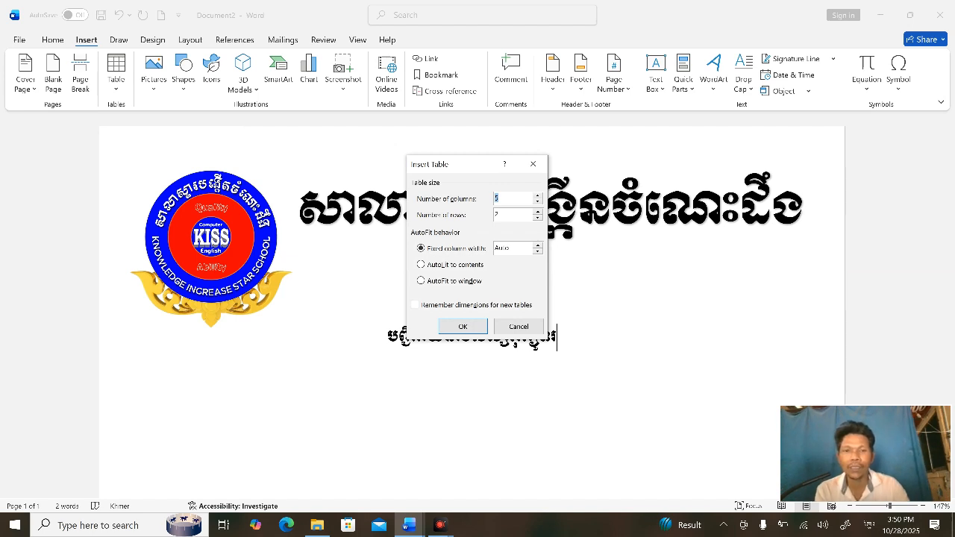
click(522, 214)
key(BackSpace)
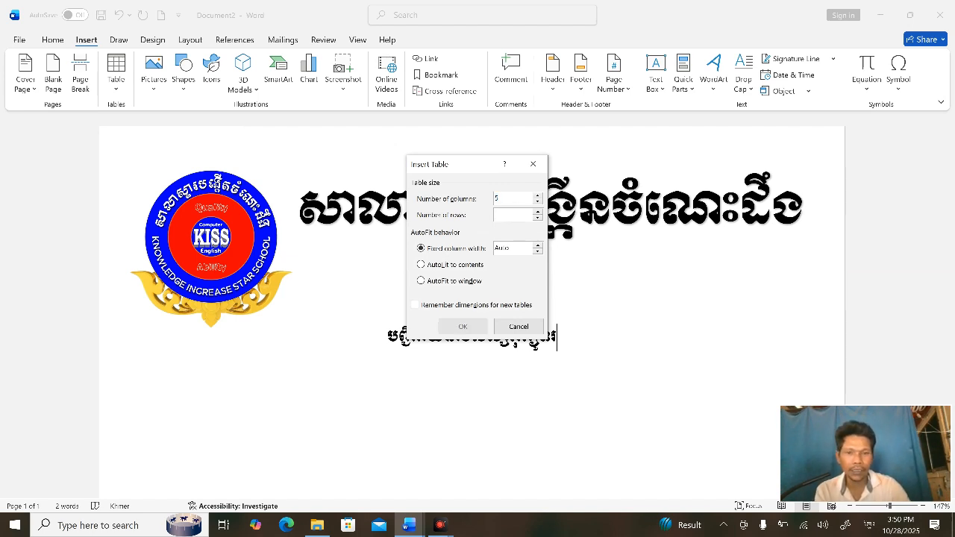
text(1)
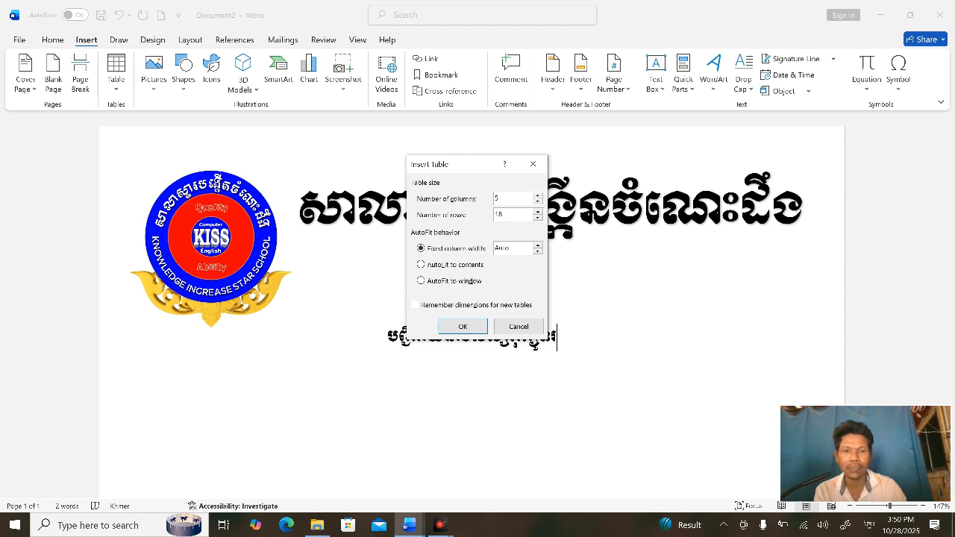
text(8)
key(Return)
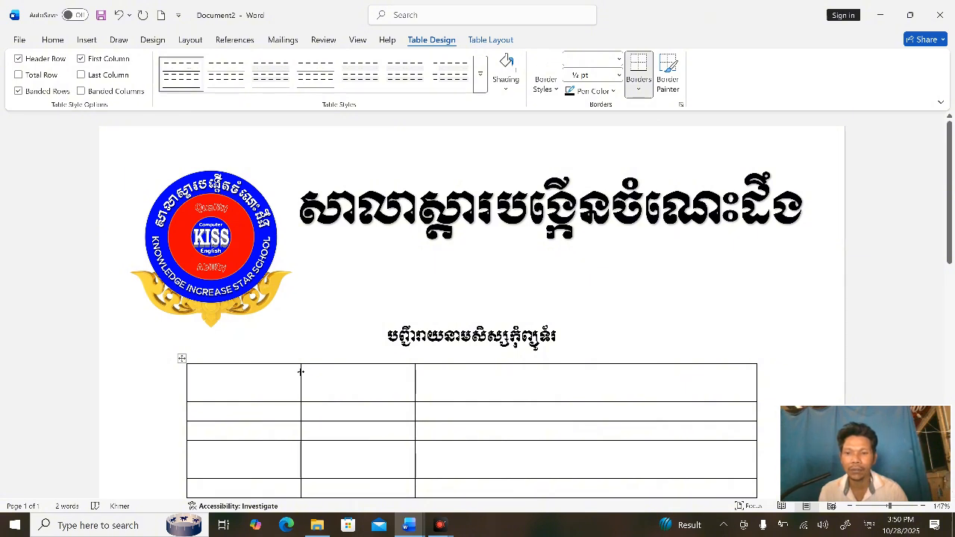
Step: Narrow the table's first and third columns, and shift the border between the last two columns to widen the fifth
drag(301, 371, 240, 370)
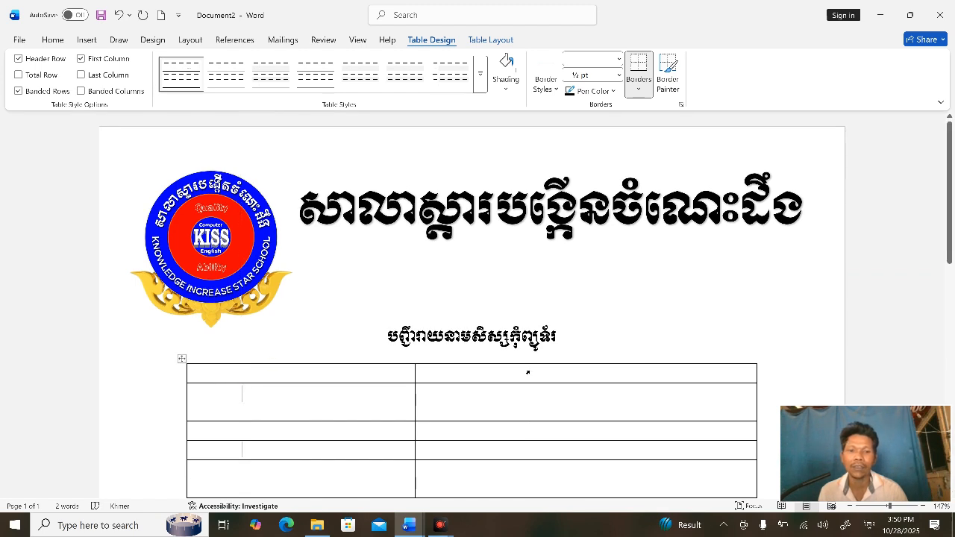
drag(528, 370, 483, 372)
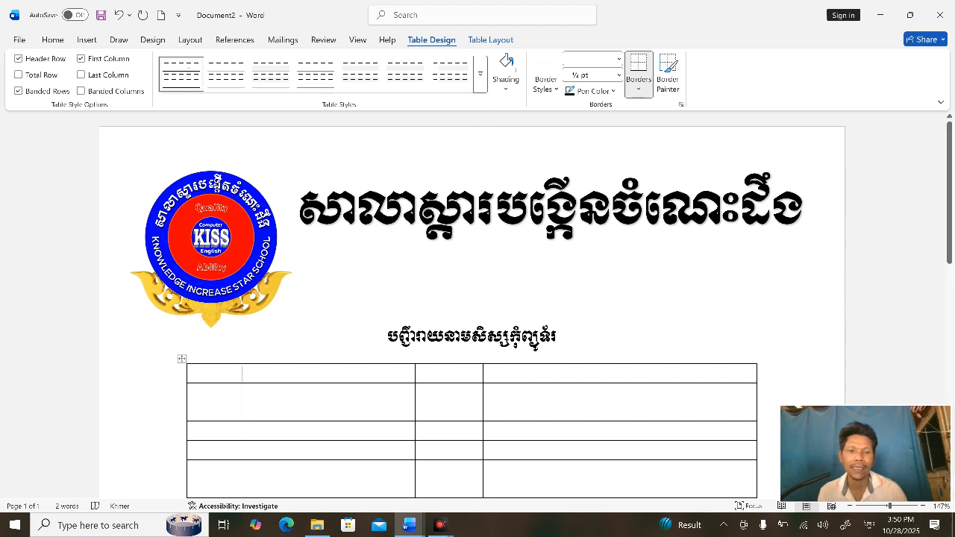
mouse_move(602, 373)
mouse_down()
mouse_move(592, 376)
mouse_move(608, 381)
mouse_up()
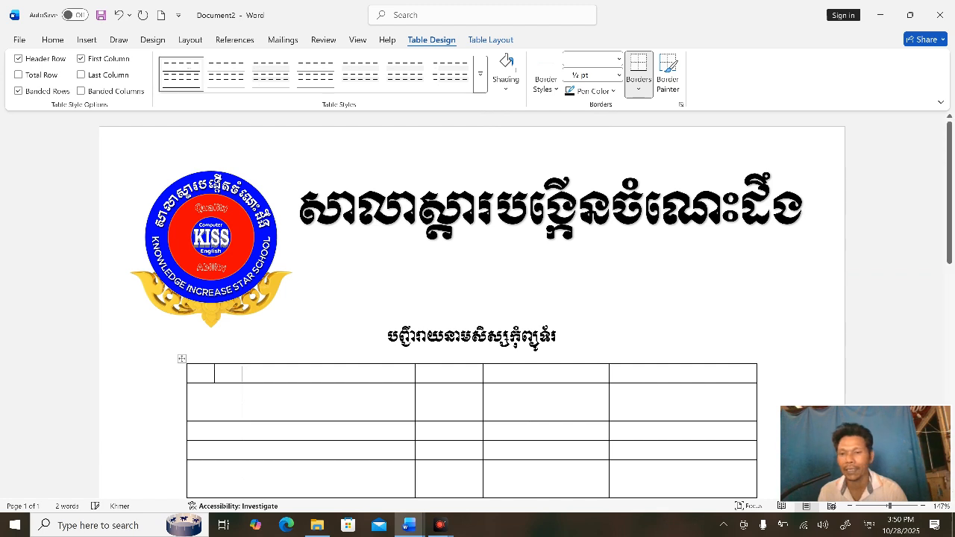
Step: Enter the heading "ល.រ" in the table's first header cell
text(ល,)
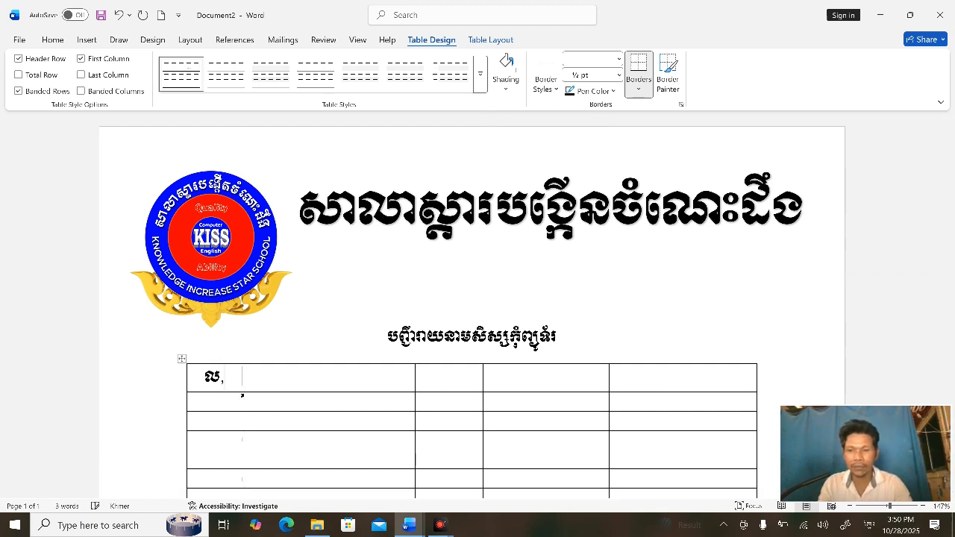
key(BackSpace)
text(.)
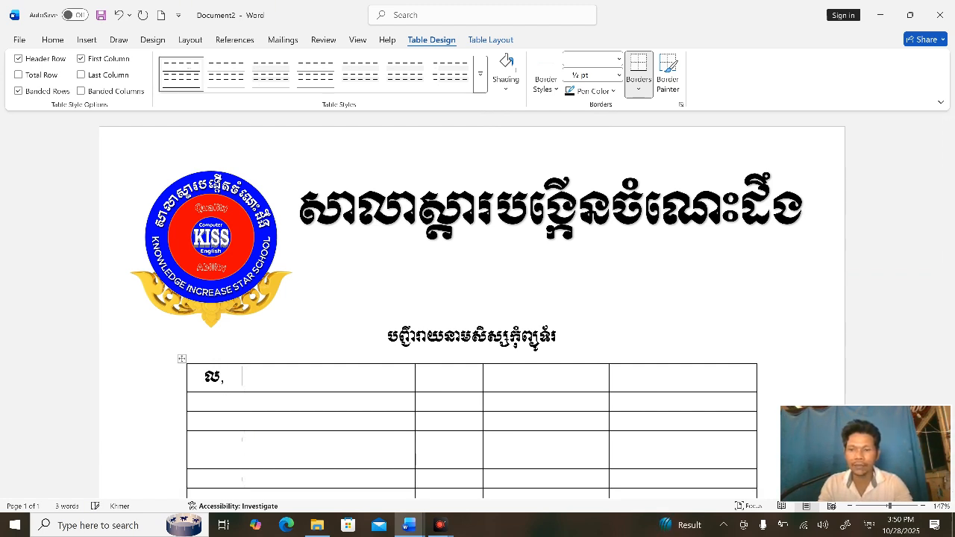
key(BackSpace)
text(.រ)
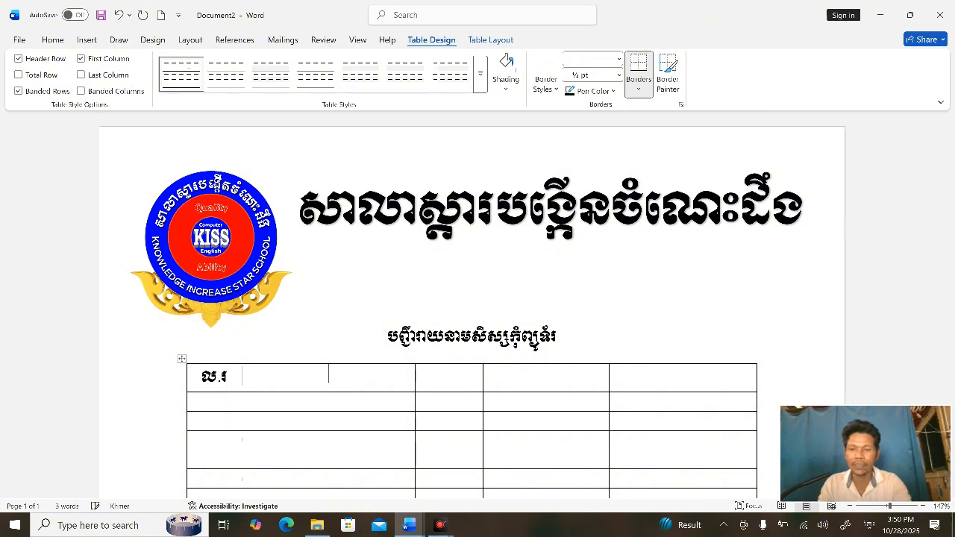
Step: Enter the headings "គោត្តនាម និង នាម" and "ភេទ" in the second and third header cells of the table
click(328, 374)
text(គោត្តនាម)
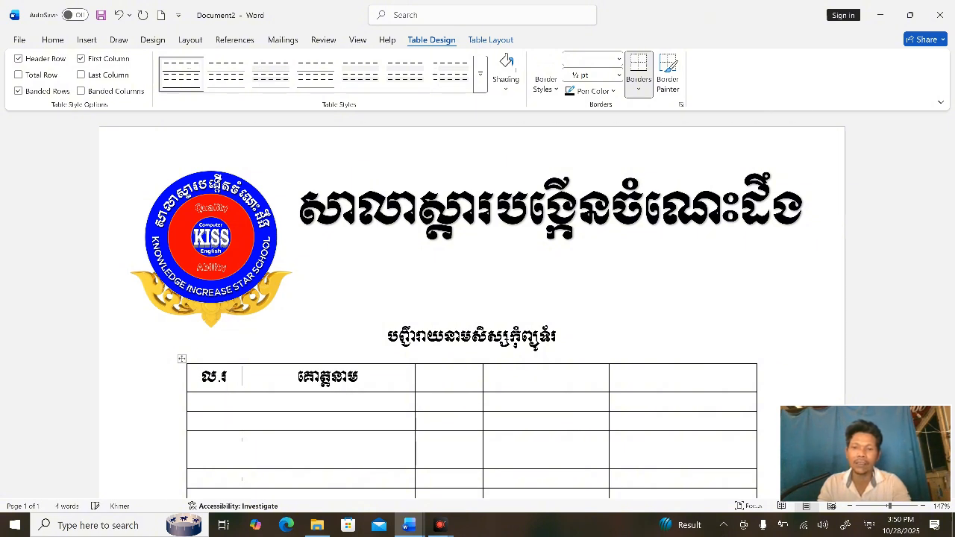
text( និង នា)
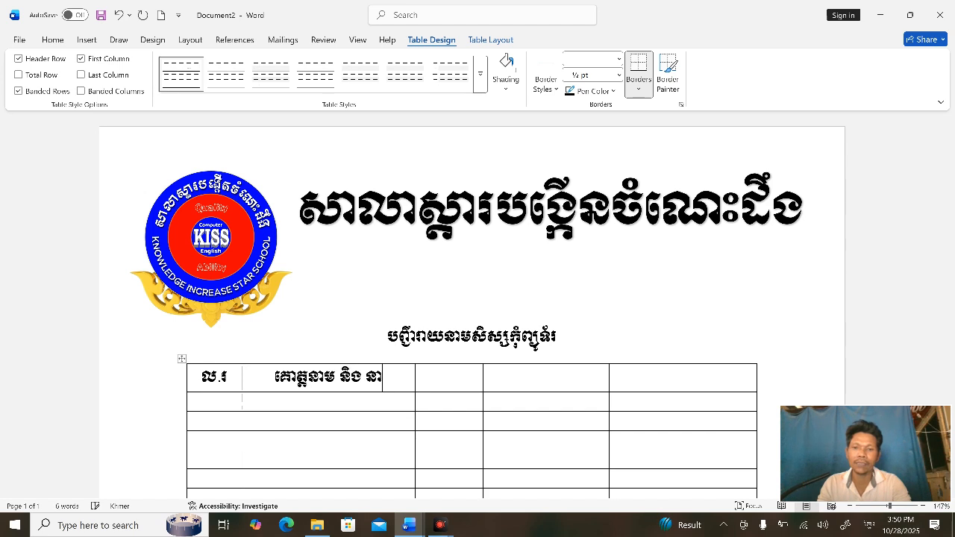
text(ម)
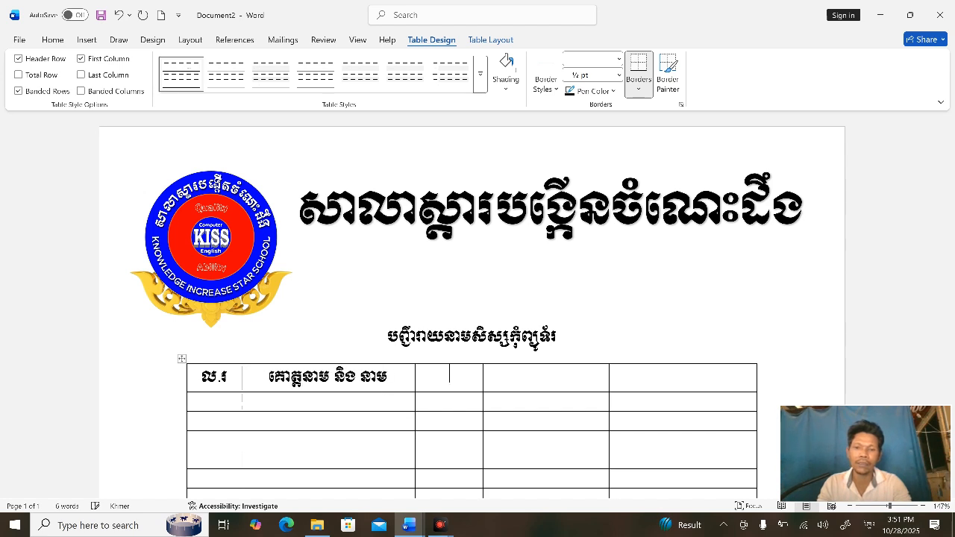
text(ភេទ)
key(Tab)
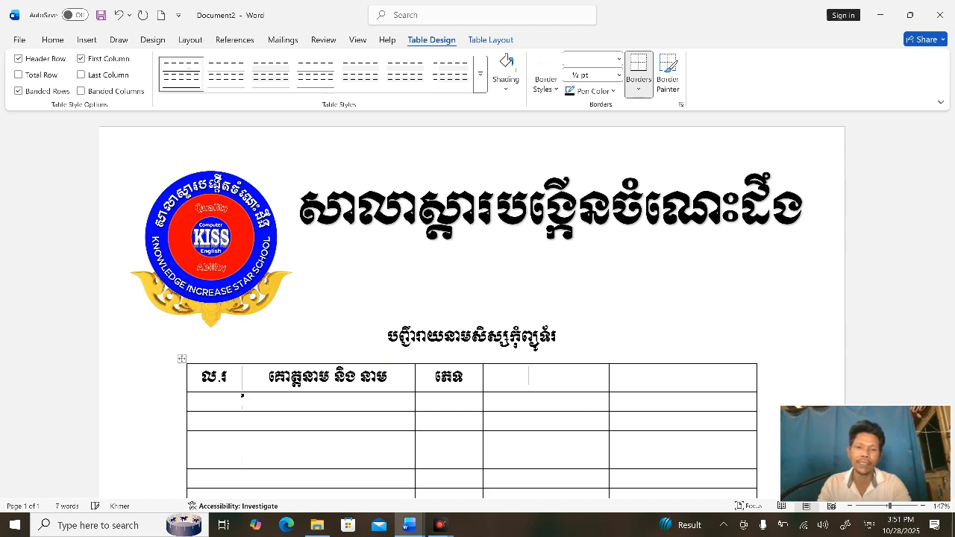
Step: Enter the headings "វគ្គសិក្សា" and "ម៉ោងសិក្សា" in the fourth and fifth header cells
text(ោះ)
key(BackSpace)
key(BackSpace)
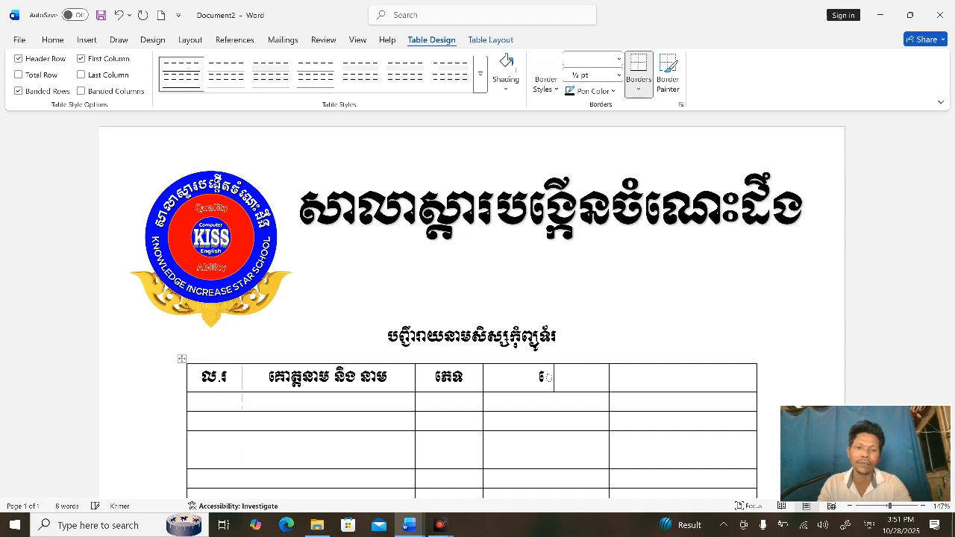
text(ទគ្)
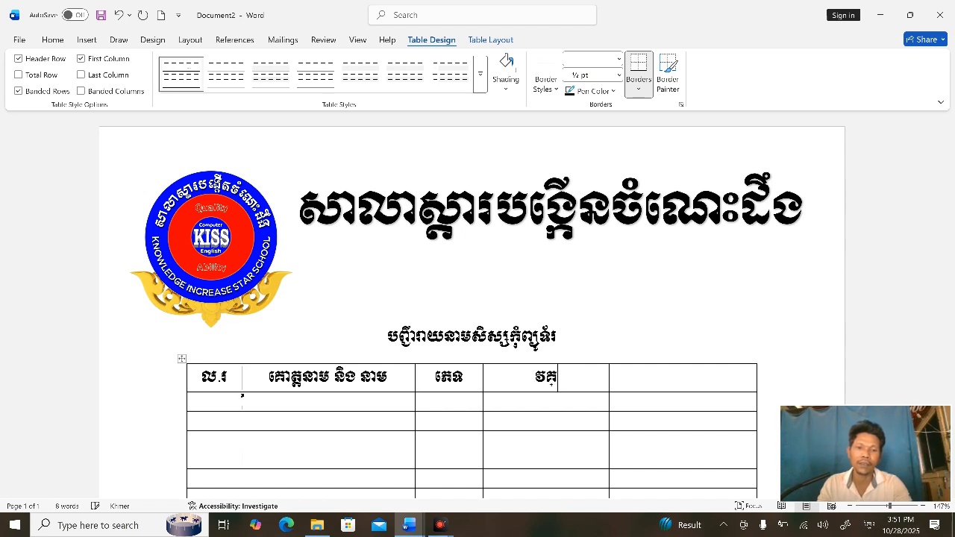
text(គសិក្សា)
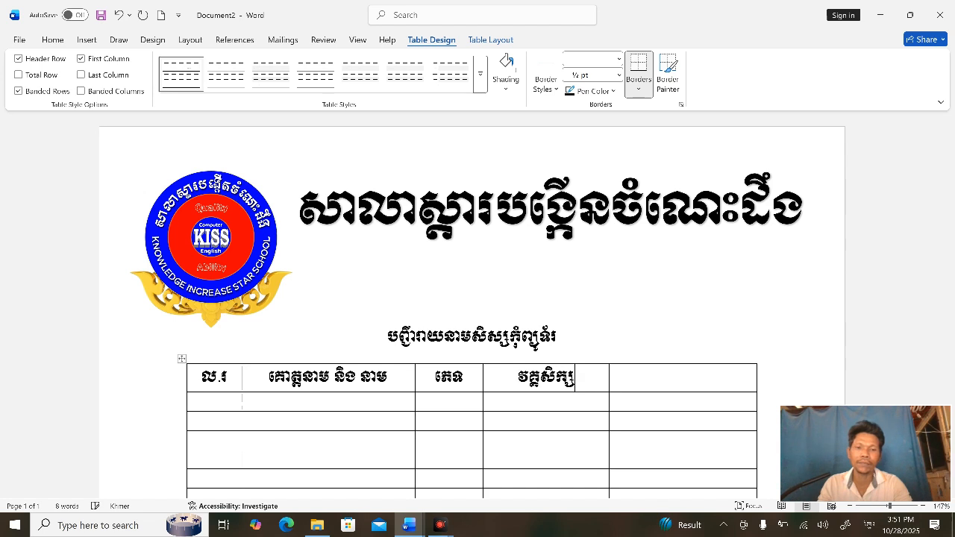
key(Tab)
text(ម៉ោងសិក)
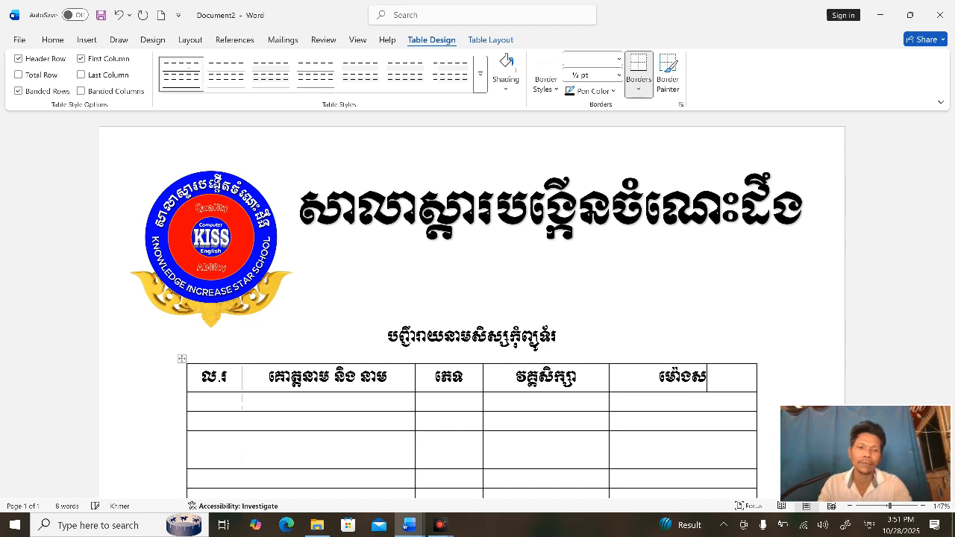
text(្សា)
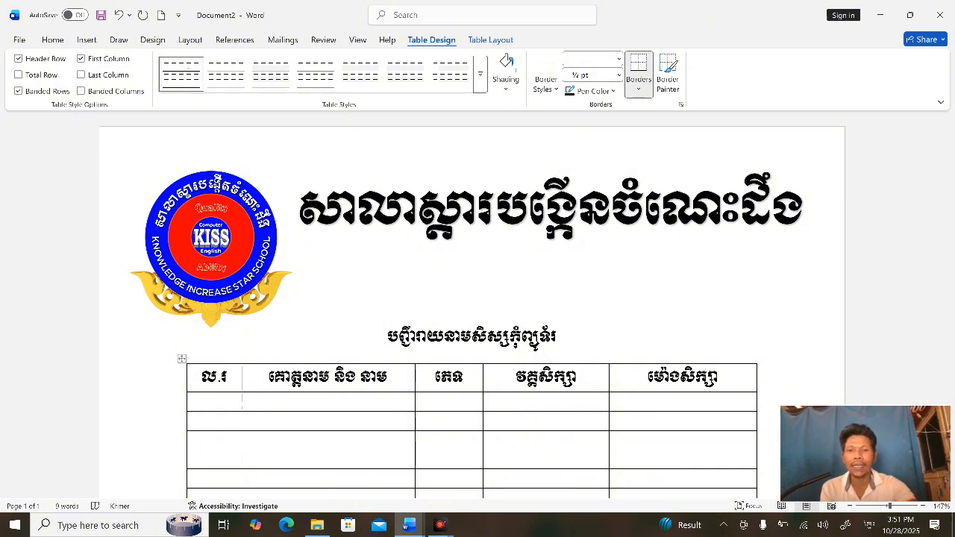
Step: Apply automatic numbering in the 1., 2., 3. format to all first-column cells below the header
scroll(719, 213, down, 5)
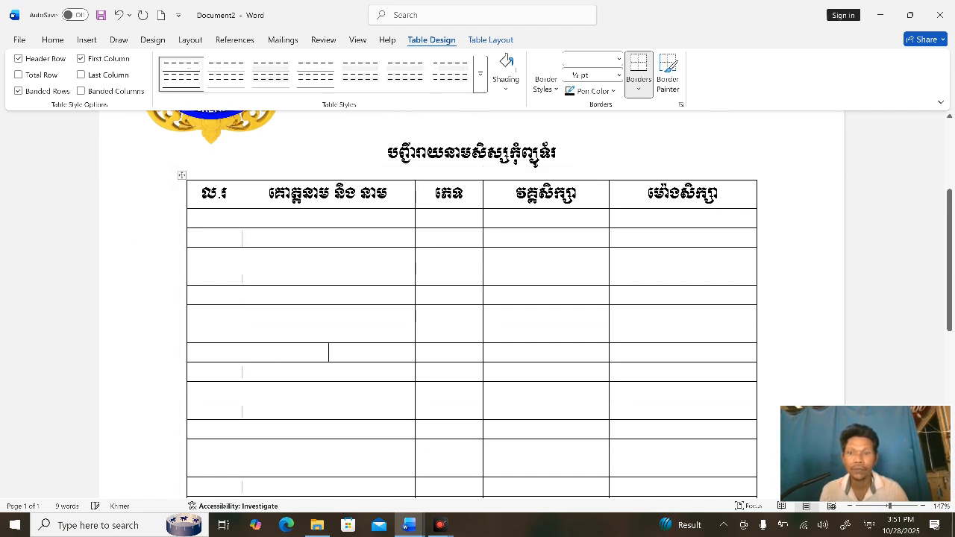
click(82, 446)
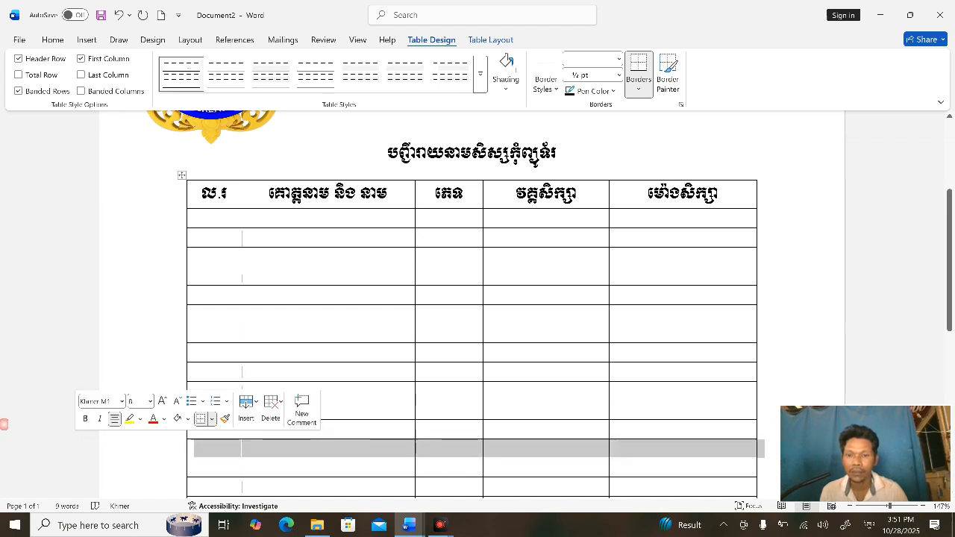
click(38, 335)
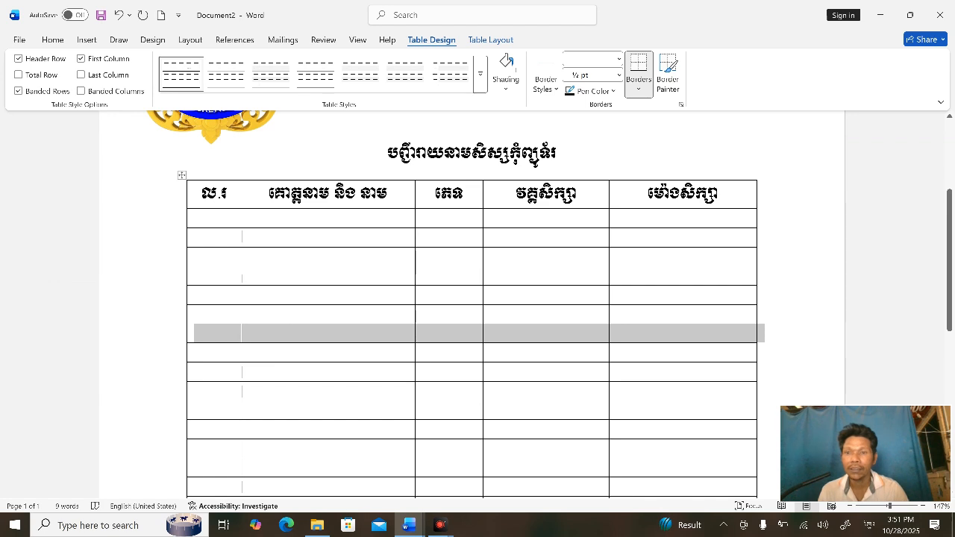
drag(223, 219, 224, 496)
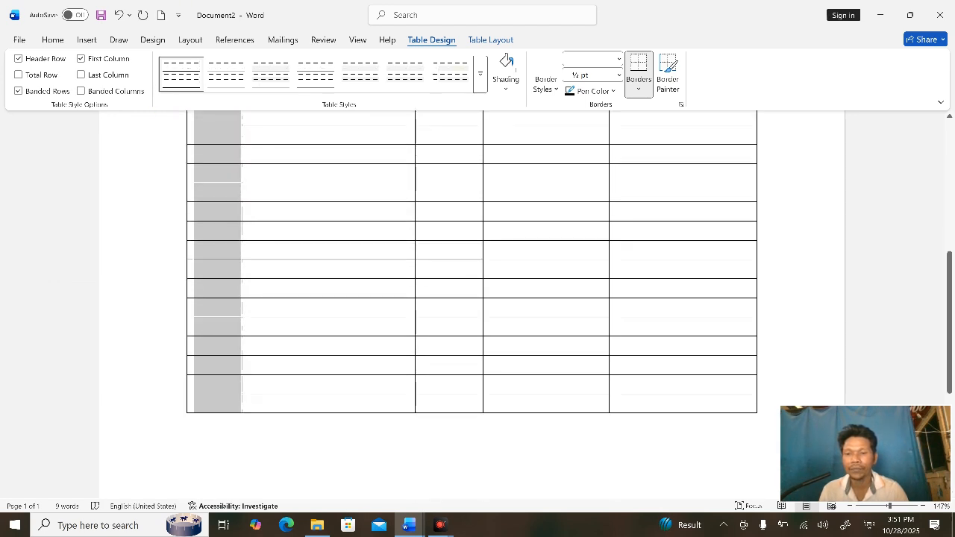
scroll(471, 261, down, 2)
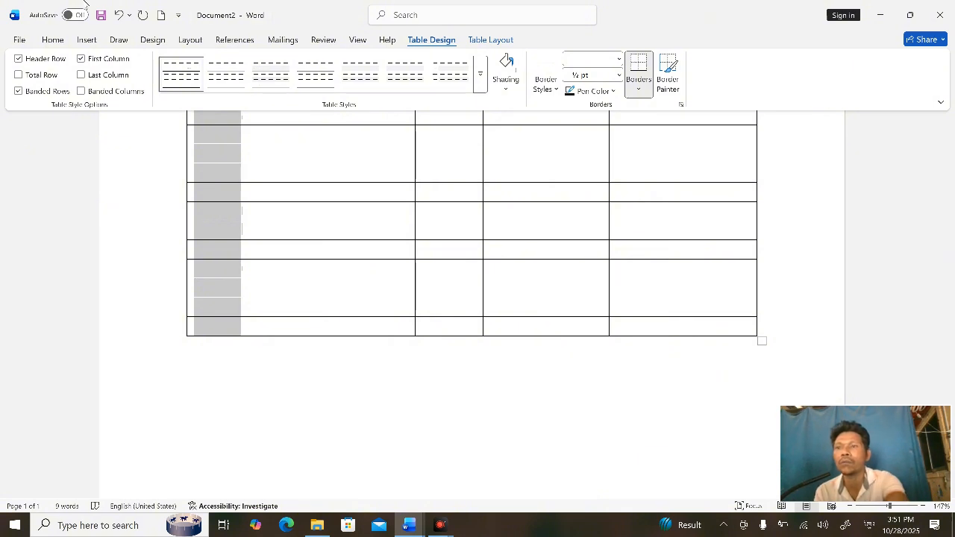
click(52, 40)
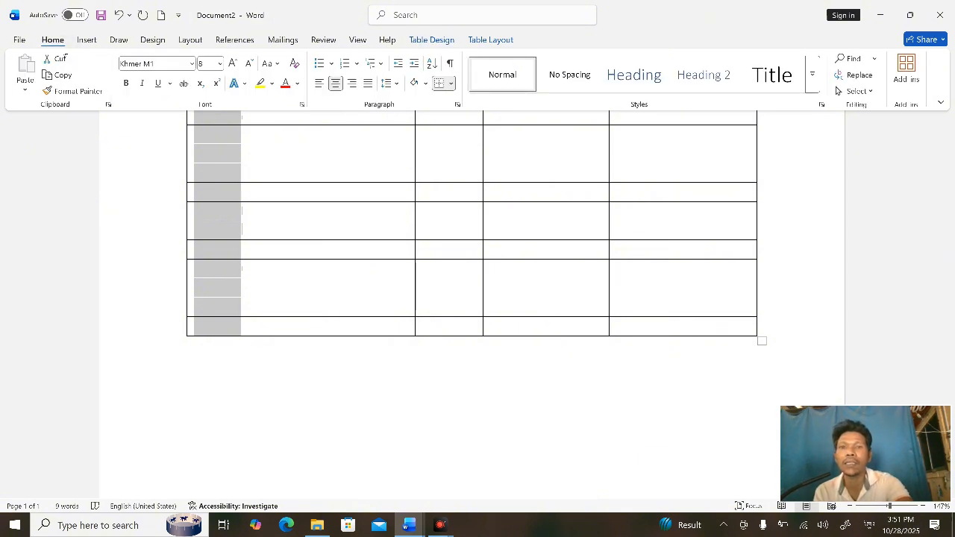
click(357, 63)
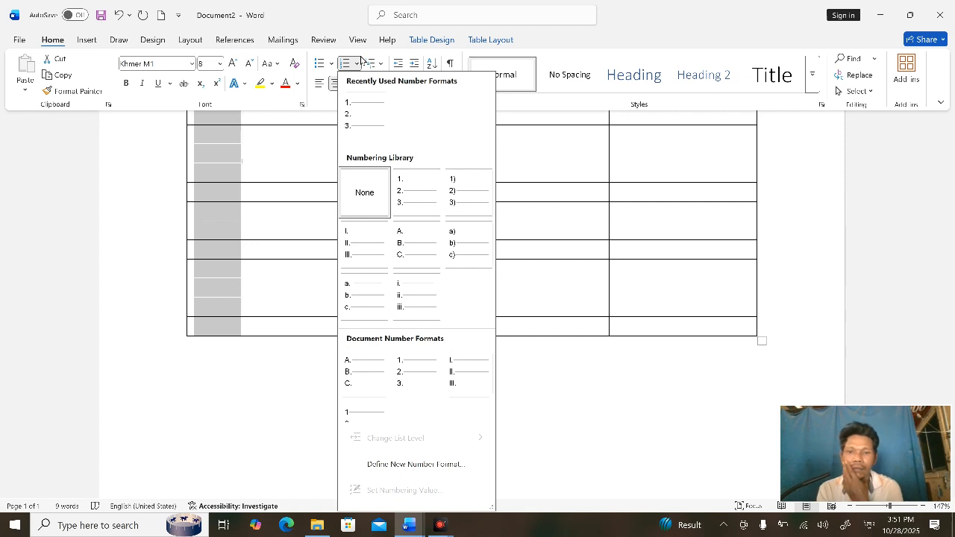
click(365, 114)
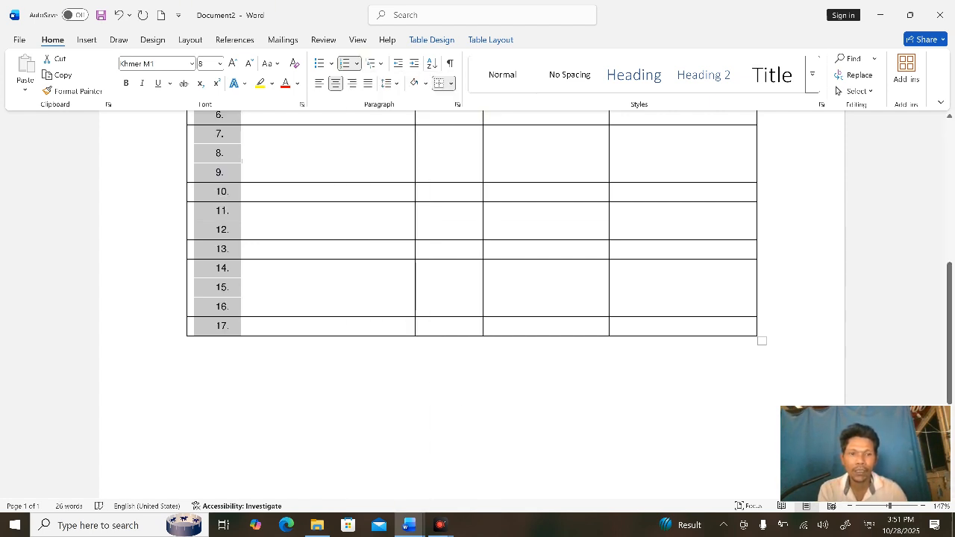
click(635, 258)
scroll(471, 299, up, 3)
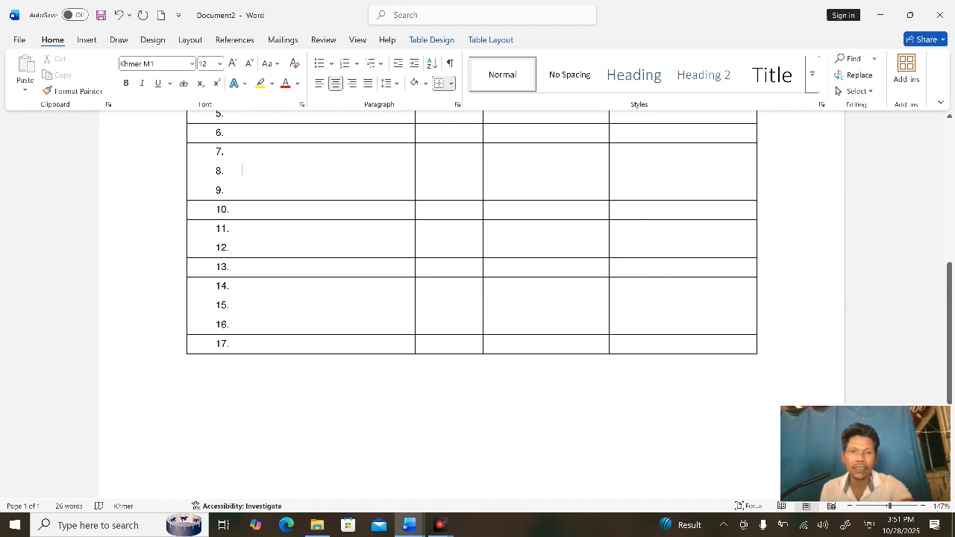
scroll(471, 298, down, 1)
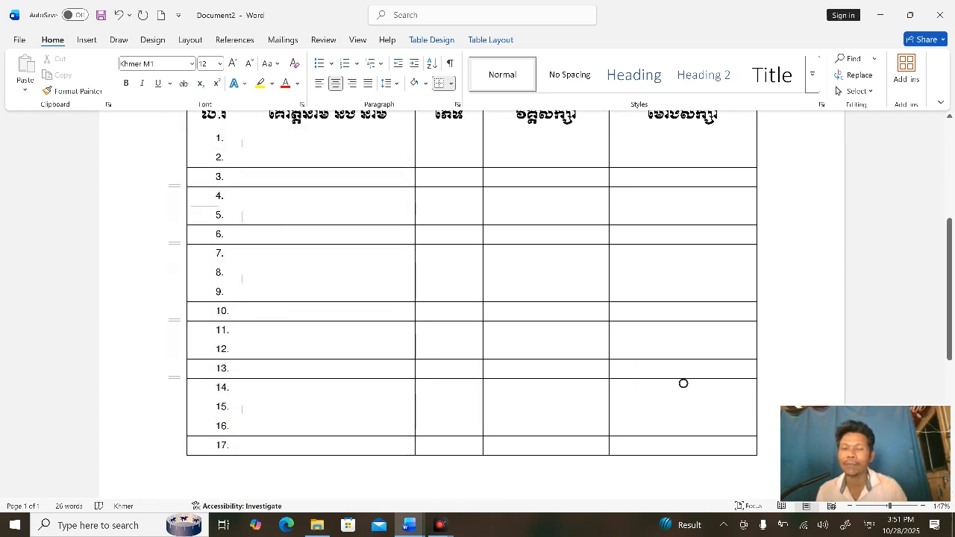
Step: Merge all the fifth-column cells below the "ម៉ោងសិក្សា" header into one cell
drag(683, 138, 683, 446)
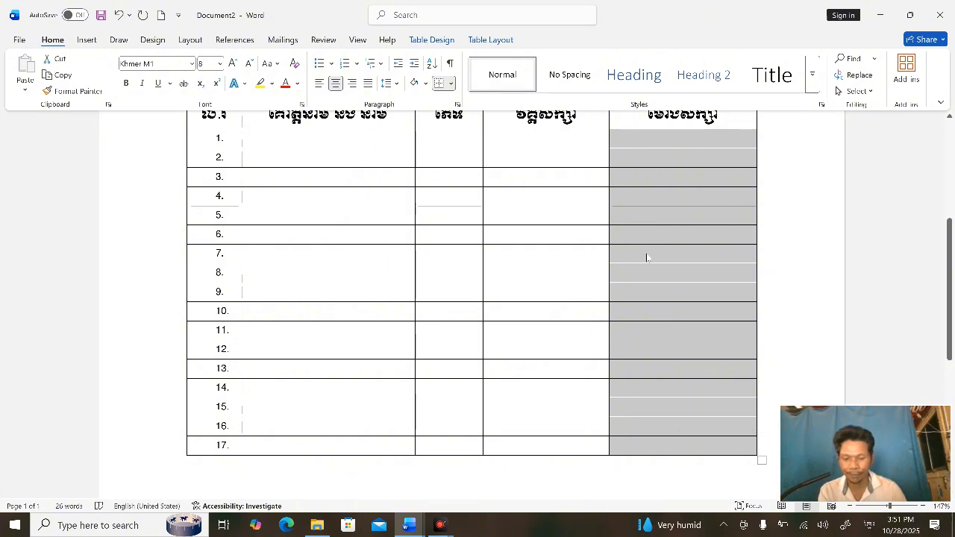
right_click(646, 256)
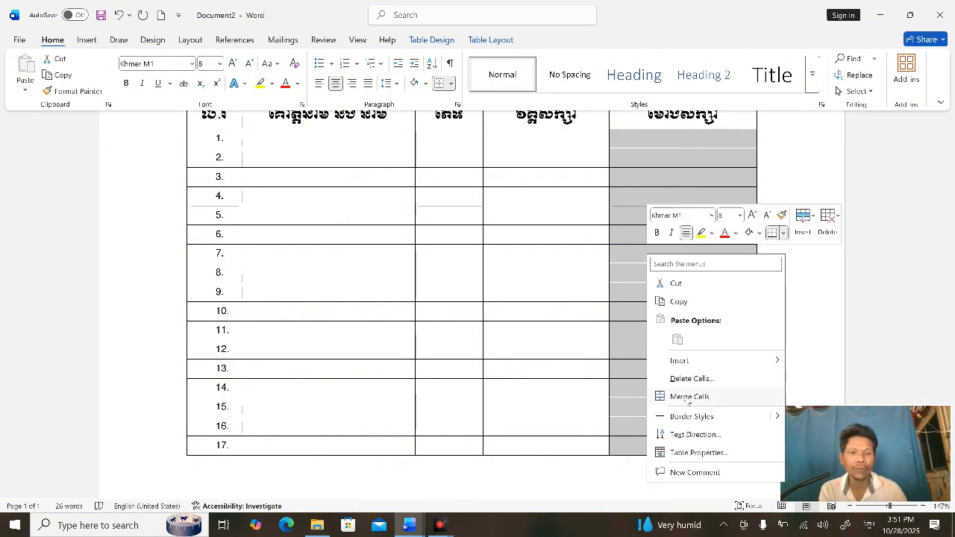
click(690, 397)
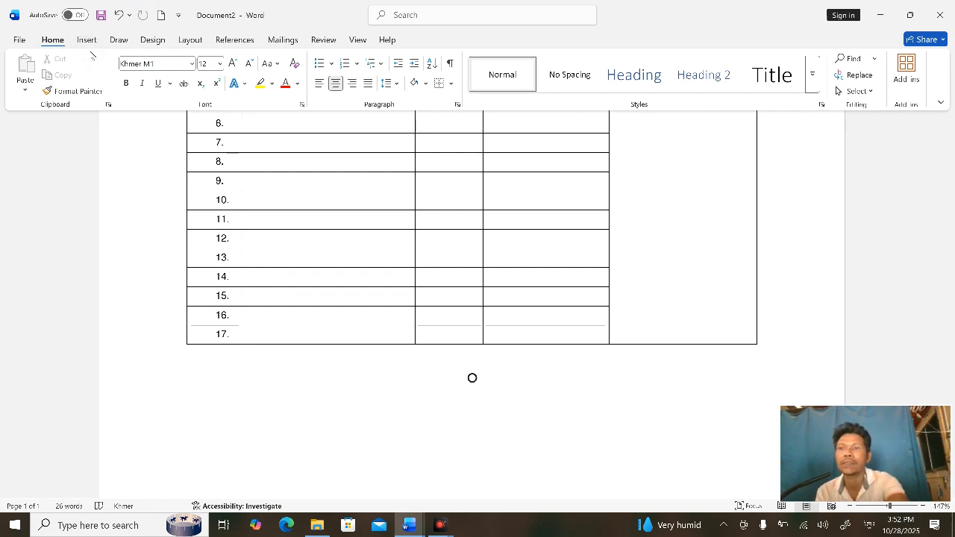
Step: Insert a black WordArt object below the table with the text "5:30-7:30PM"
click(93, 41)
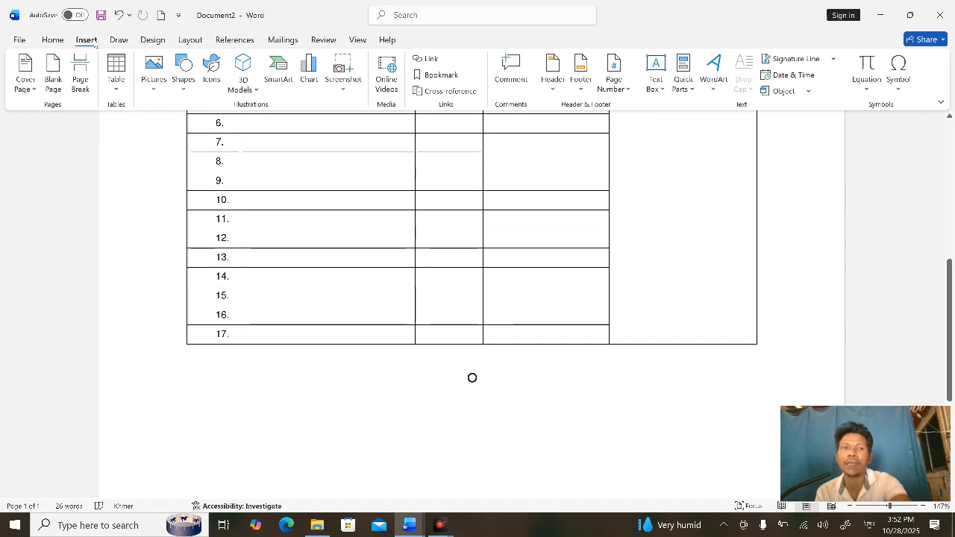
click(714, 70)
click(716, 118)
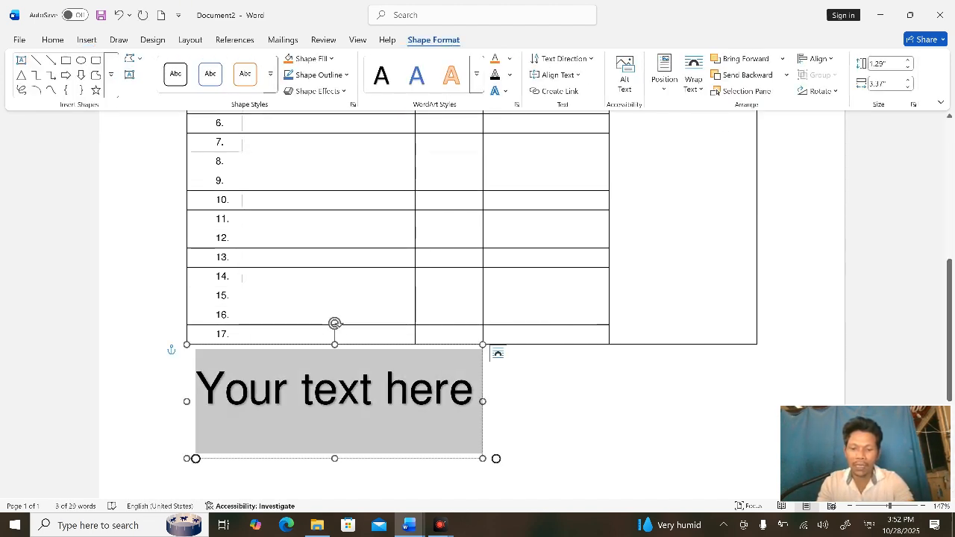
text(ណ)
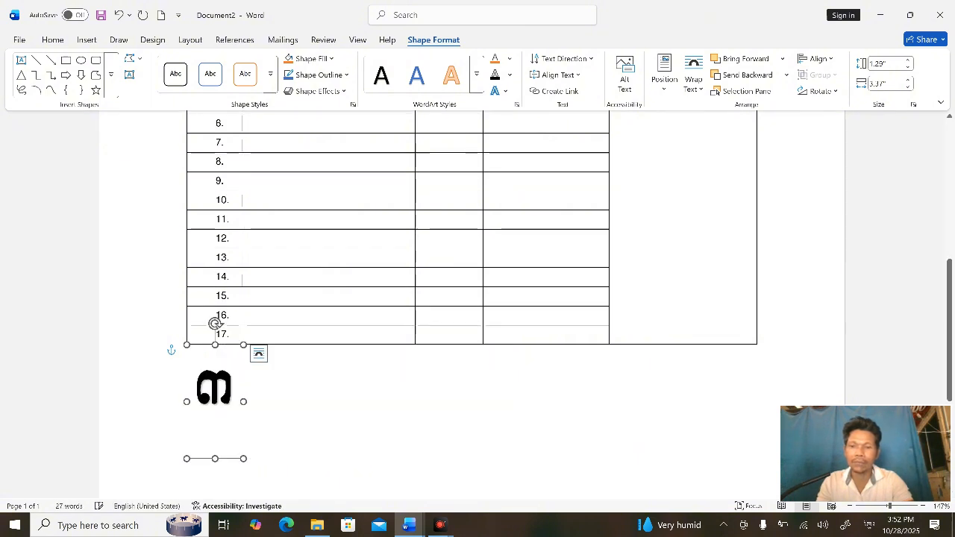
key(BackSpace)
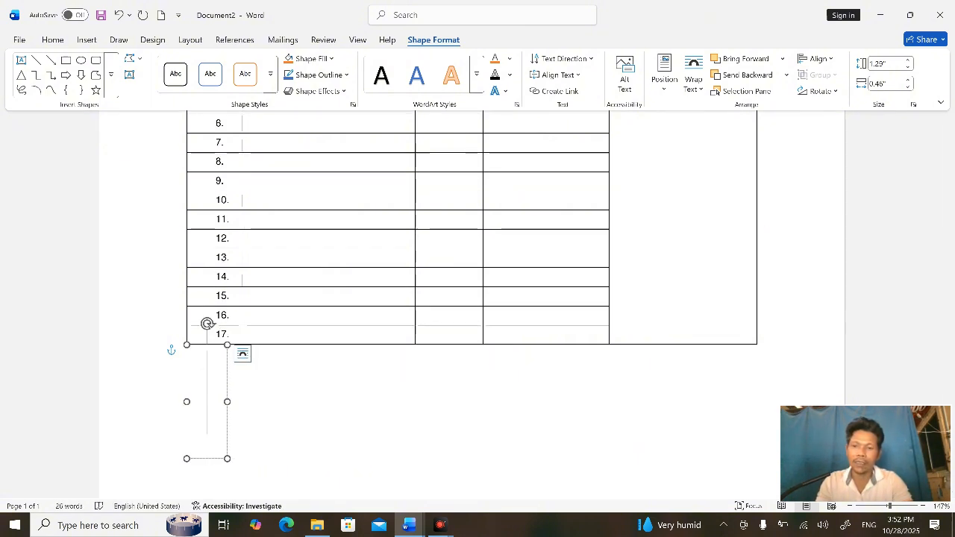
text(5)
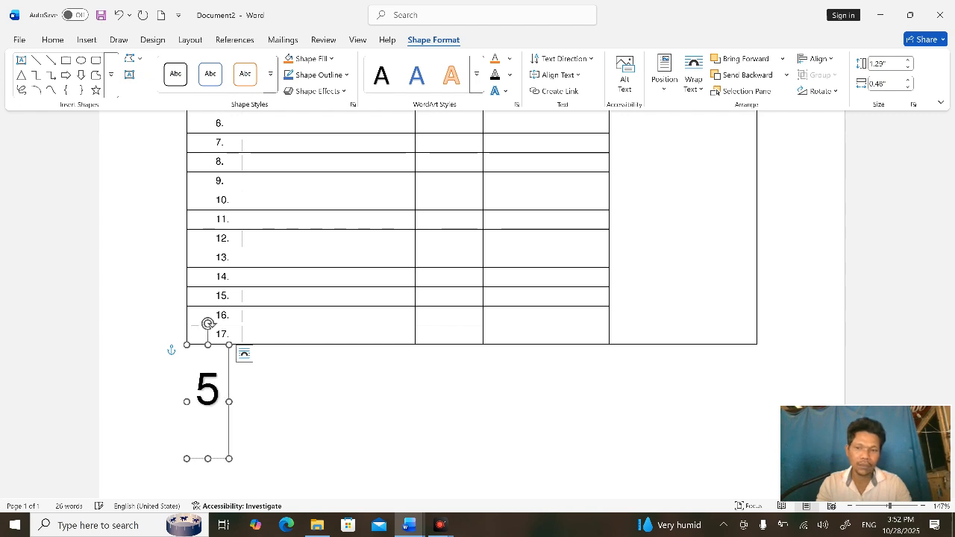
text(:30)
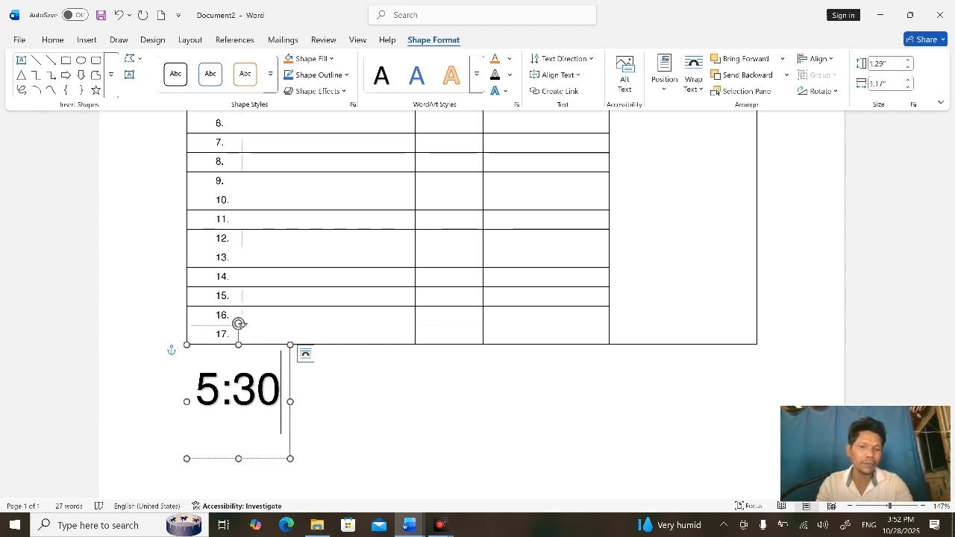
text(*)
key(BackSpace)
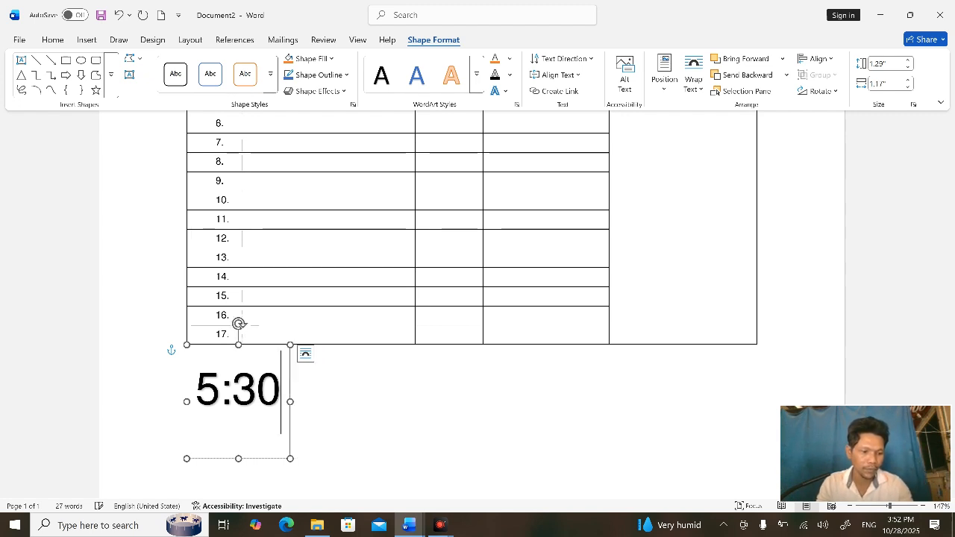
text(-7)
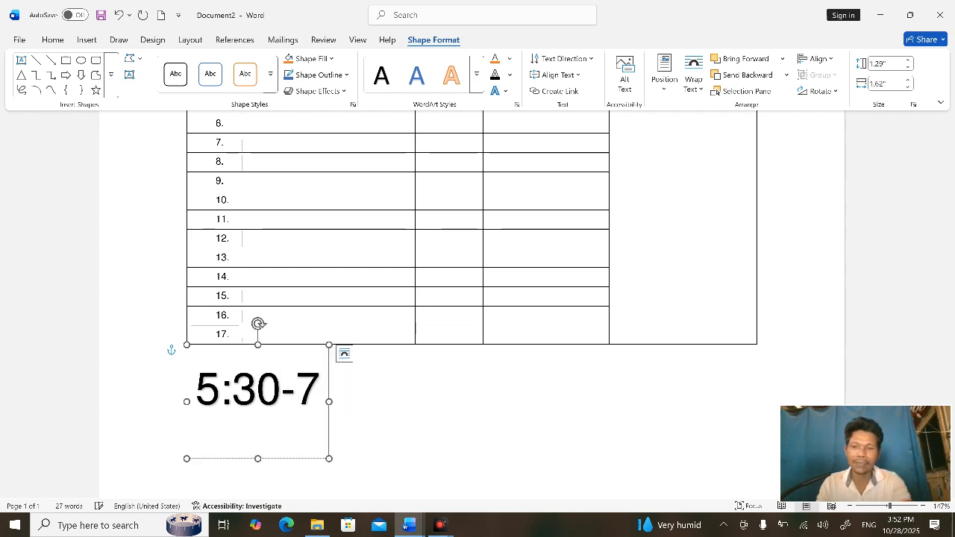
text(:30PX)
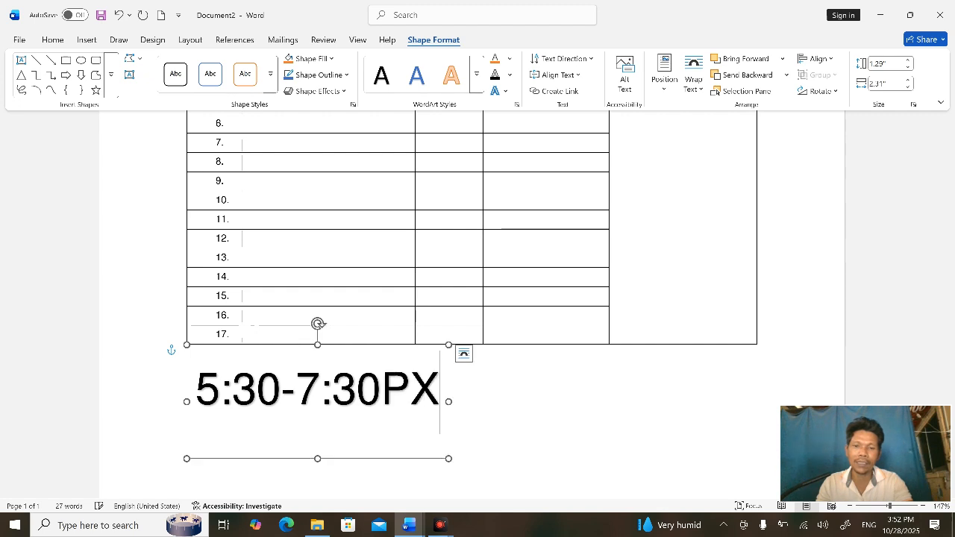
key(BackSpace)
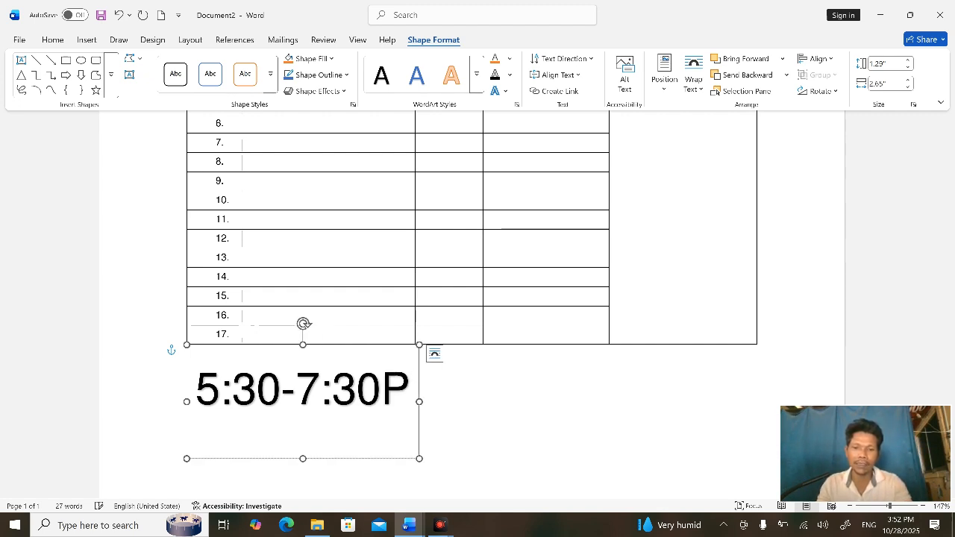
text(M)
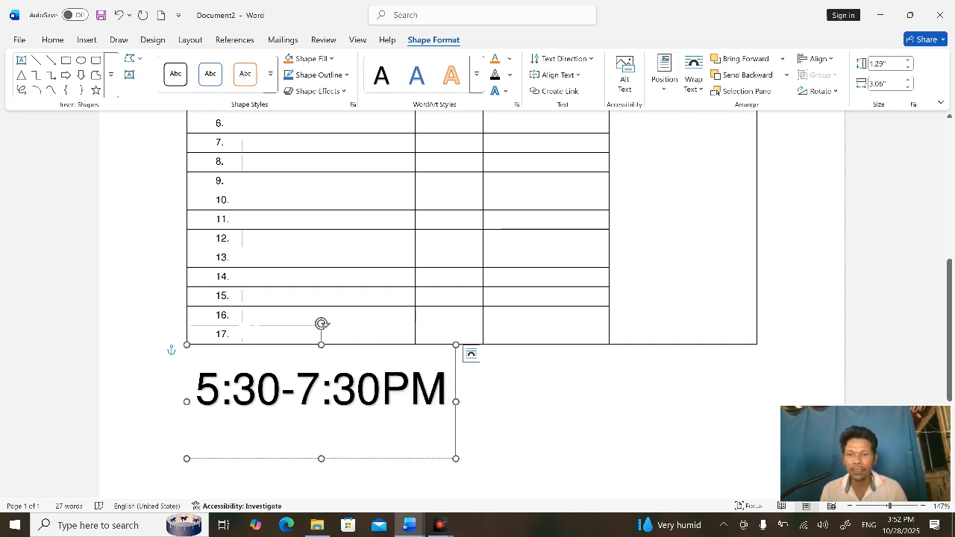
Step: Try to rotate the "5:30-7:30PM" WordArt clockwise until it runs roughly vertically, and undo the rotation
drag(322, 323, 339, 399)
scroll(337, 337, down, 3)
click(334, 325)
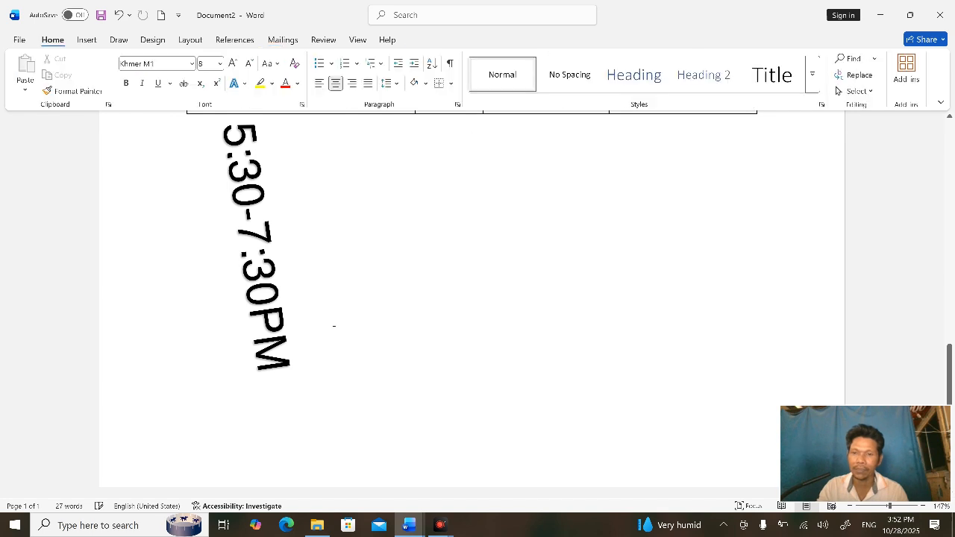
key(ctrl+z)
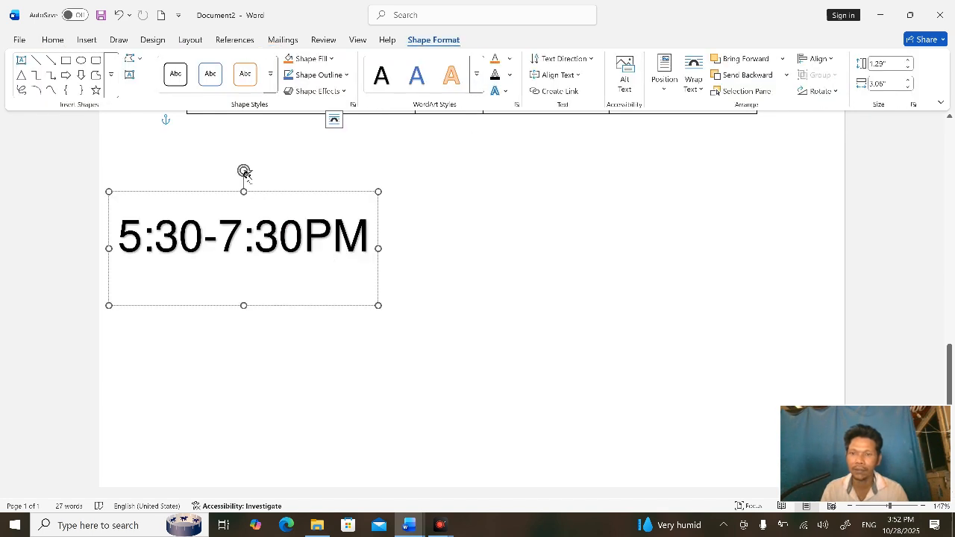
Step: Rotate the "5:30-7:30PM" WordArt a quarter turn clockwise so it stands exactly vertical and reads downward
drag(244, 170, 320, 238)
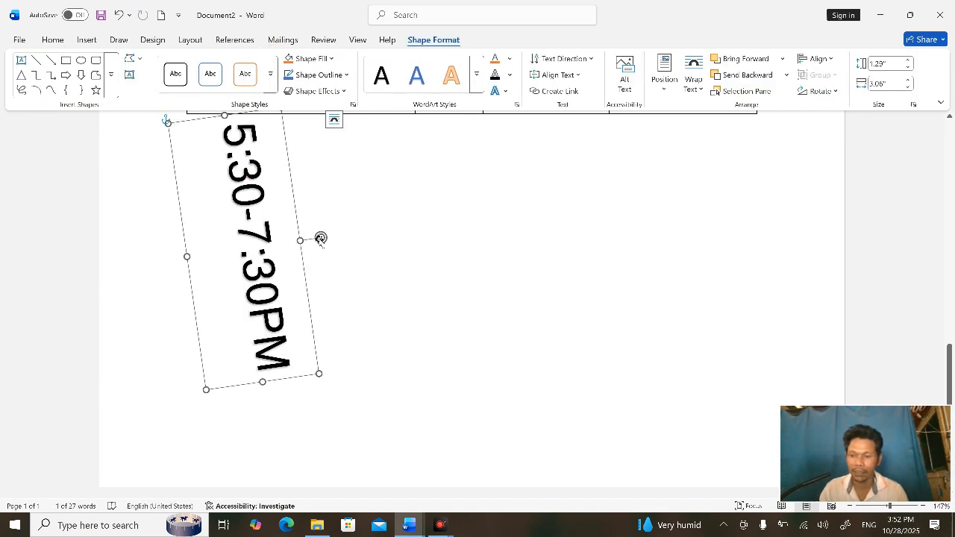
key(ctrl+z)
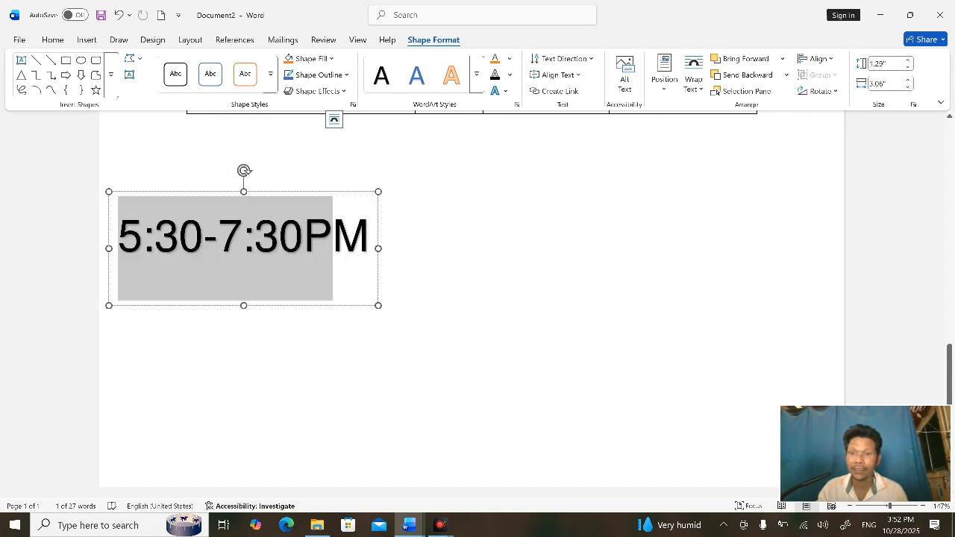
drag(244, 170, 323, 249)
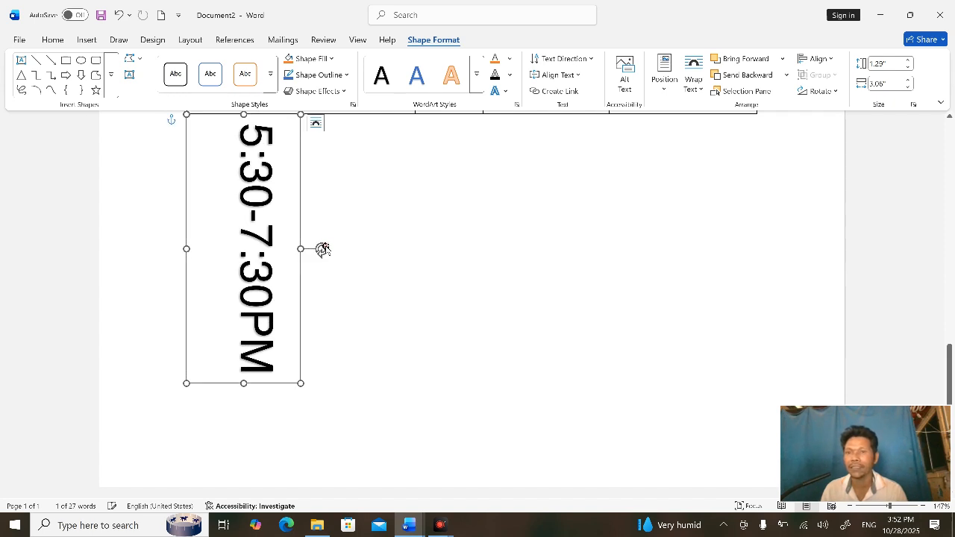
Step: Move the vertical "5:30-7:30PM" WordArt into the merged fifth-column cell, roughly centred below the "ម៉ោងសិក្សា" header
scroll(322, 249, up, 3)
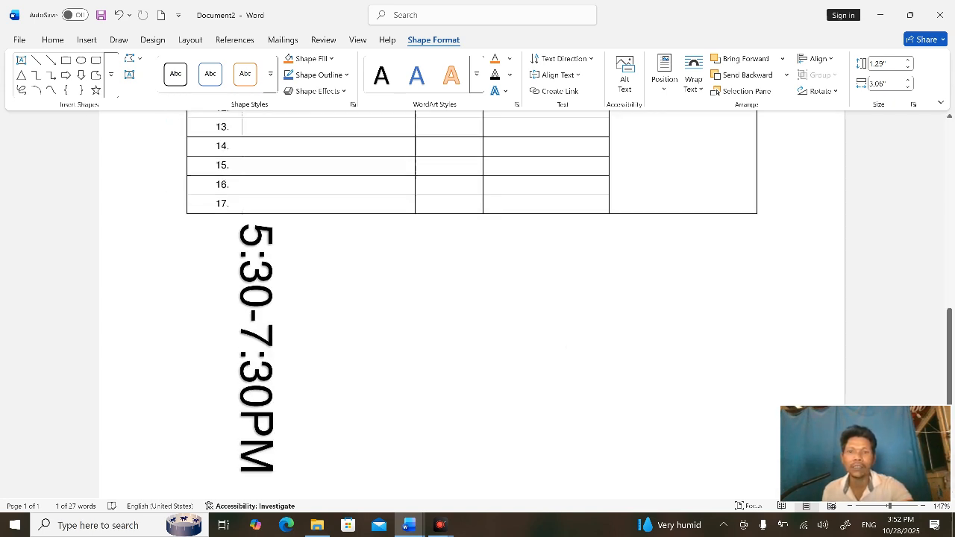
drag(293, 318, 653, 159)
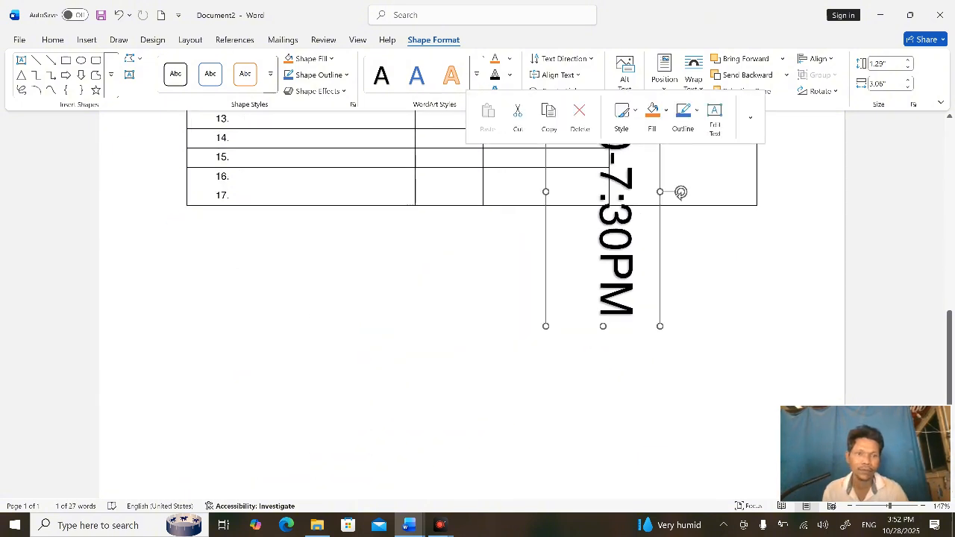
scroll(681, 192, up, 6)
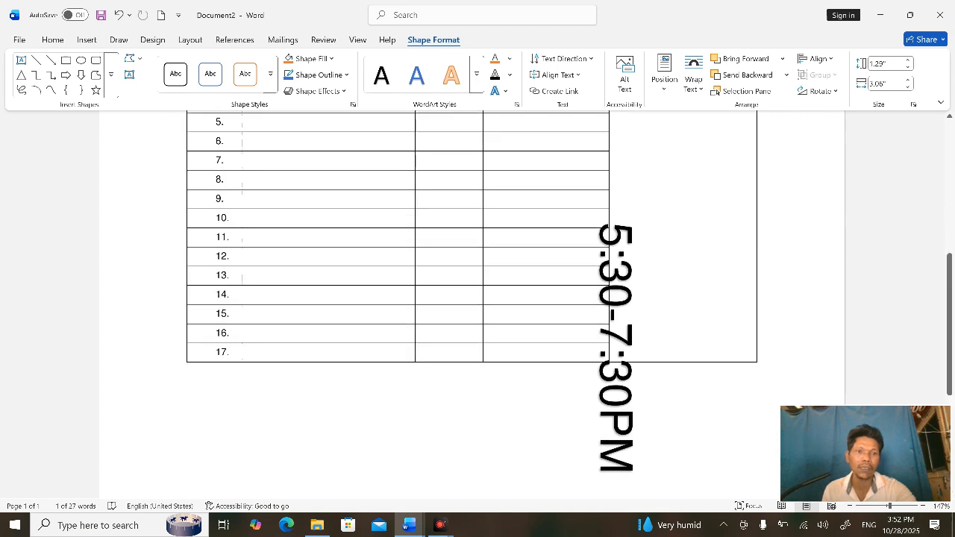
click(659, 399)
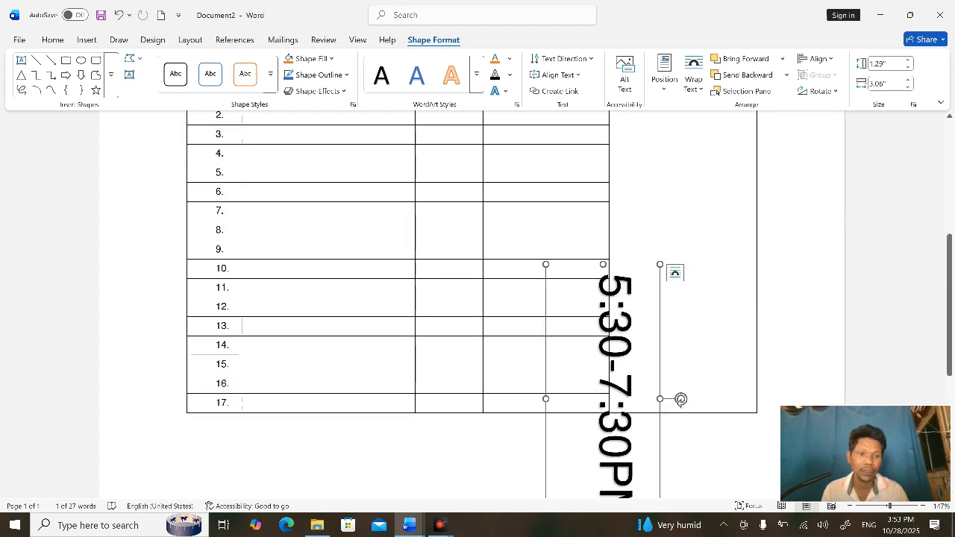
drag(658, 319, 731, 137)
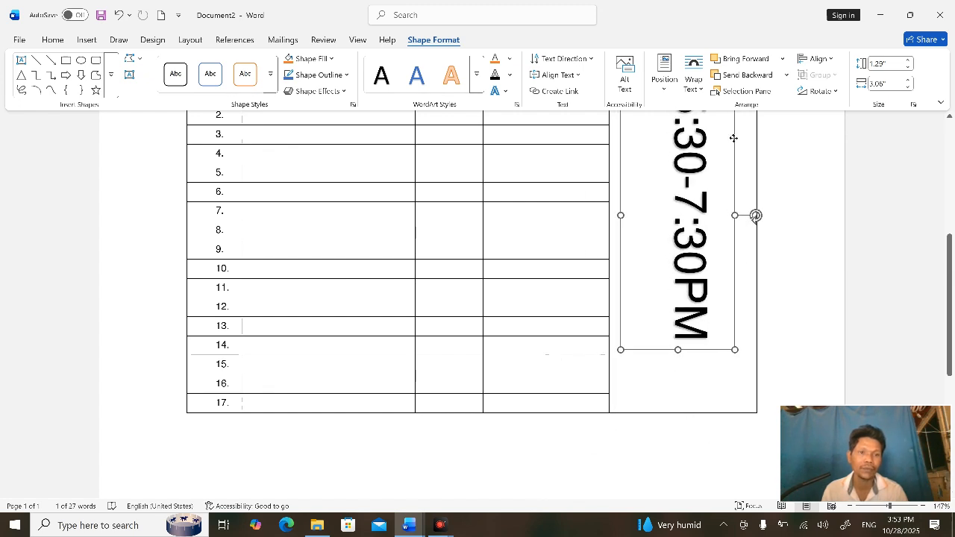
click(733, 140)
scroll(734, 140, down, 1)
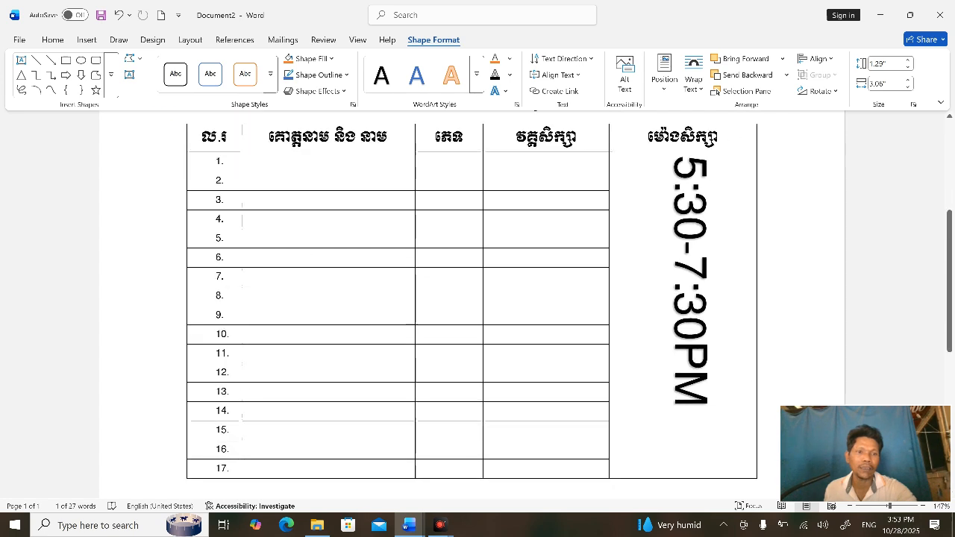
click(755, 290)
mouse_move(755, 290)
mouse_down()
mouse_move(754, 322)
mouse_move(759, 308)
mouse_up()
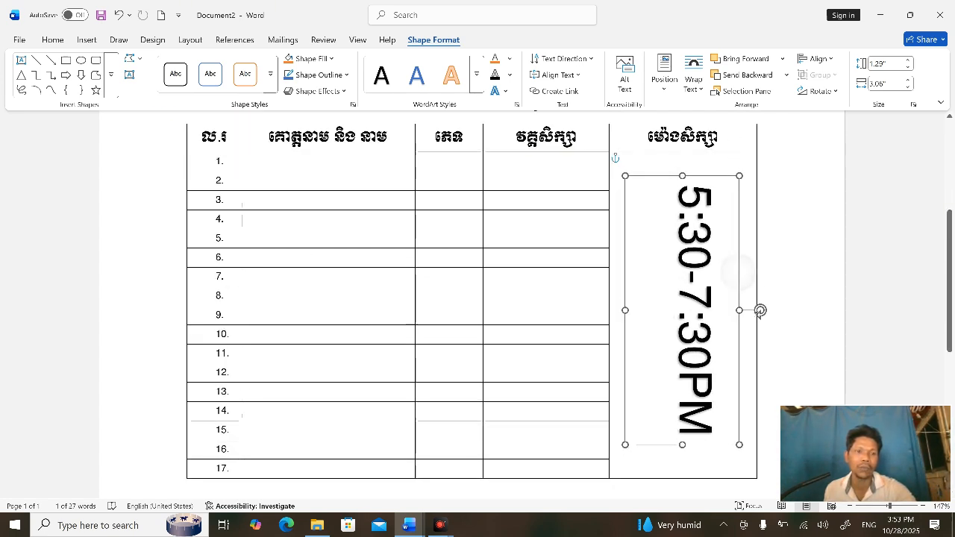
click(757, 291)
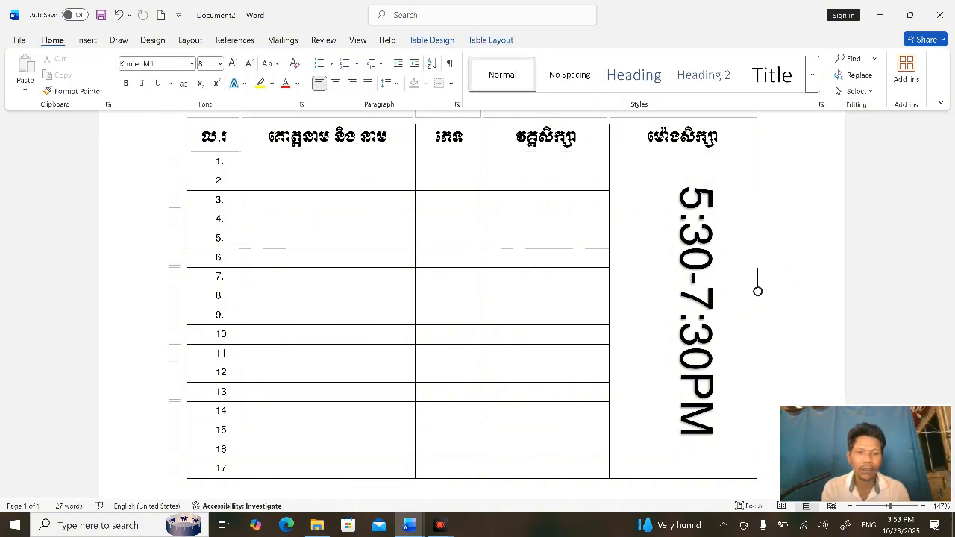
Step: Enlarge the Khmer title "បញ្ជីរាយនាមសិស្សកុំព្យូទ័រ" above the table to 18 pt
scroll(758, 291, up, 3)
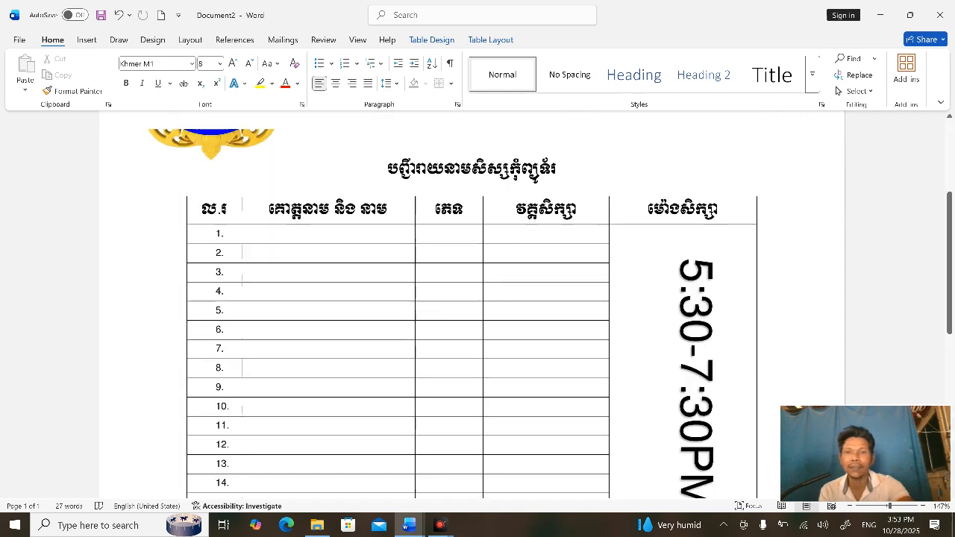
scroll(757, 372, up, 2)
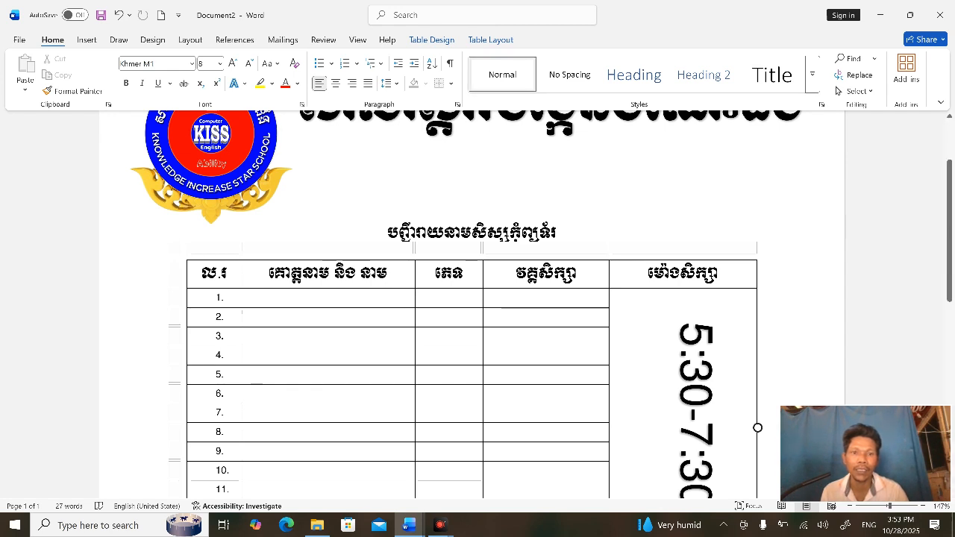
drag(561, 233, 385, 233)
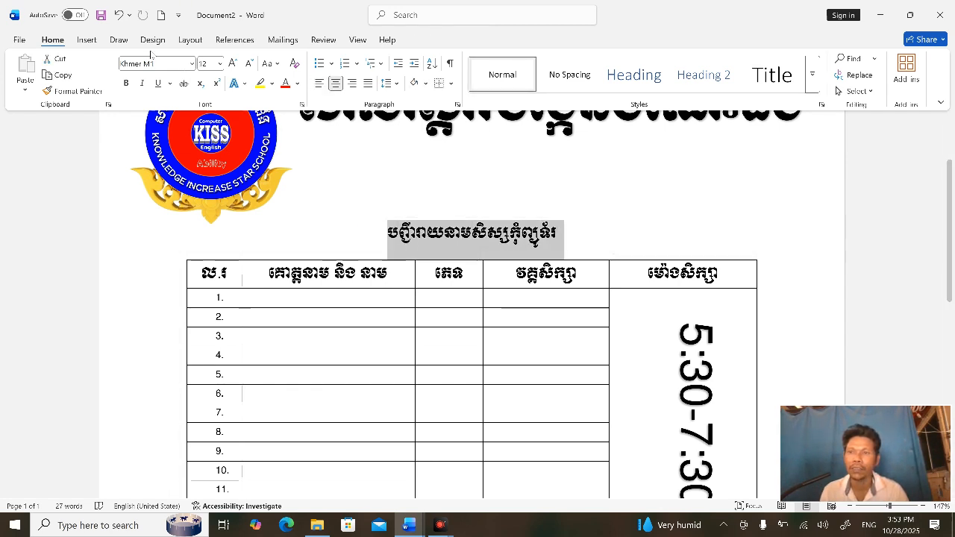
click(234, 64)
click(234, 64)
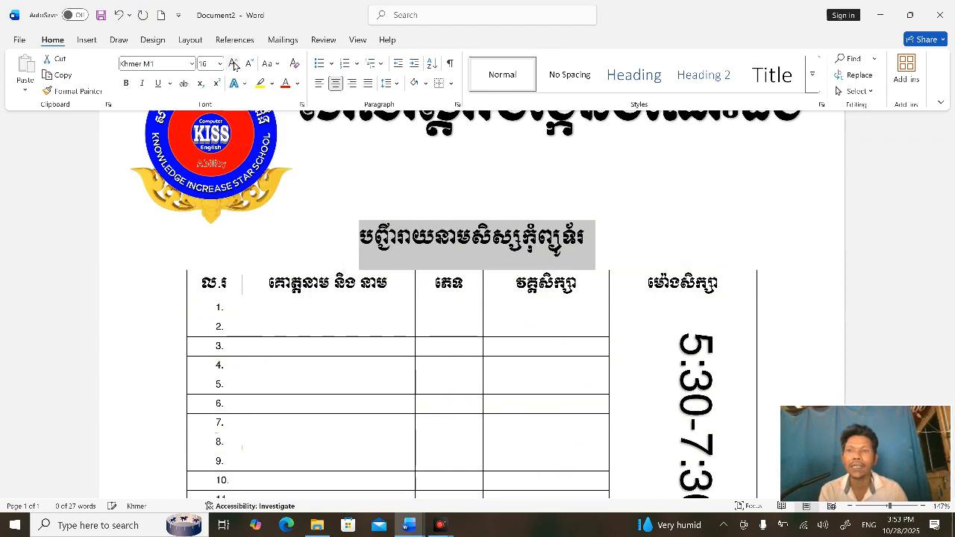
click(234, 64)
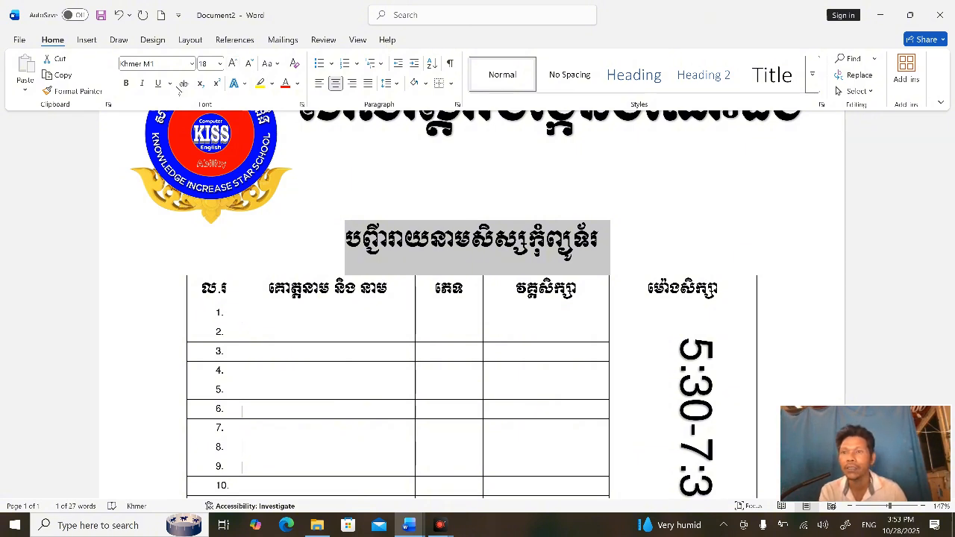
Step: Apply a double underline to the Khmer title above the table and deselect it
click(170, 84)
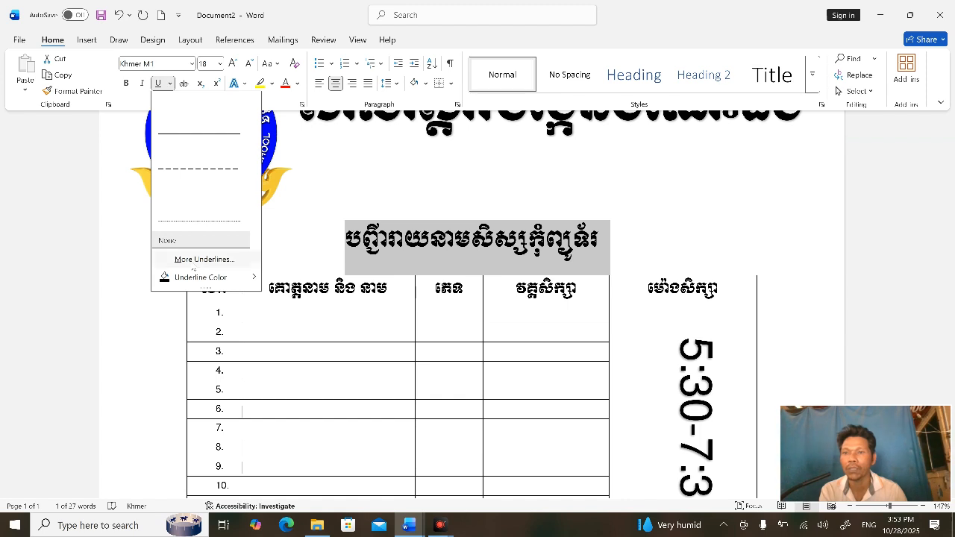
click(192, 122)
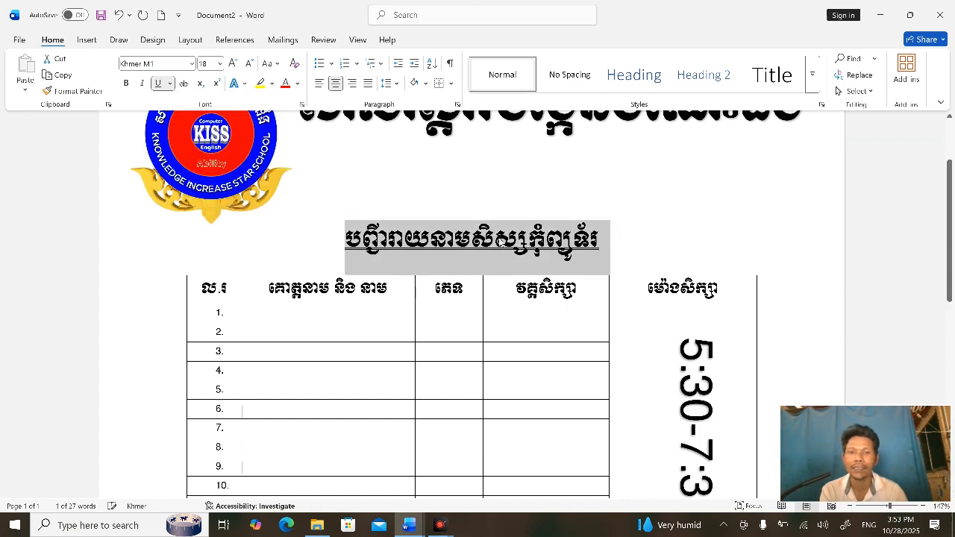
click(188, 170)
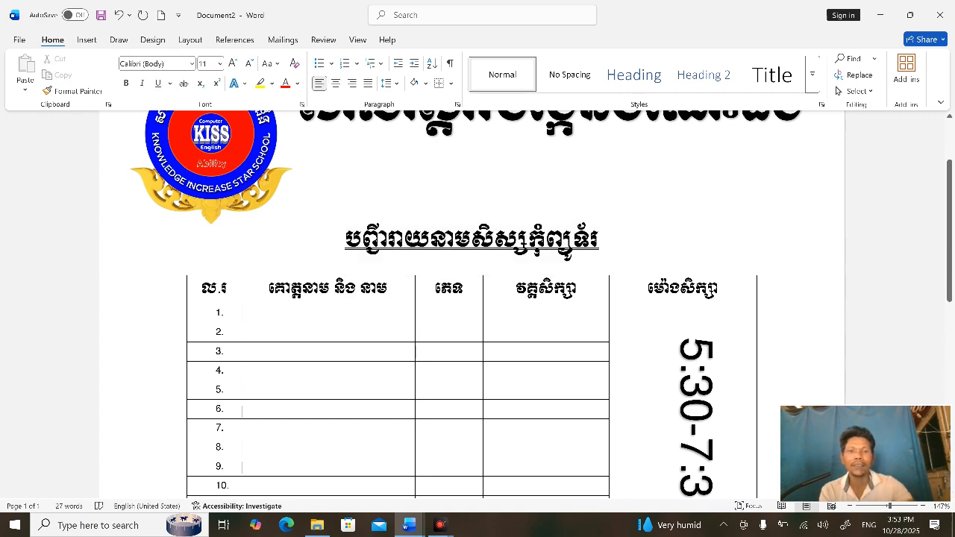
scroll(477, 298, down, 5)
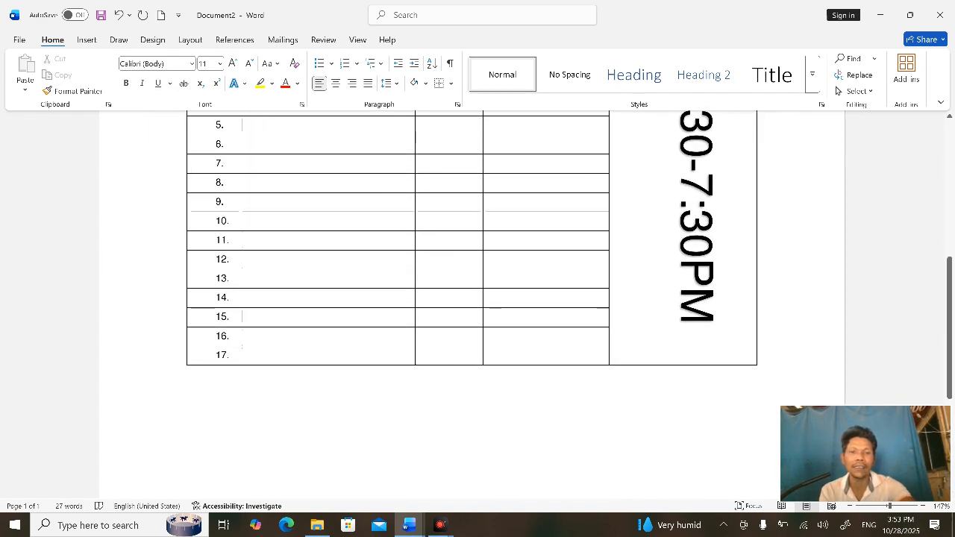
scroll(478, 299, up, 3)
scroll(477, 299, up, 5)
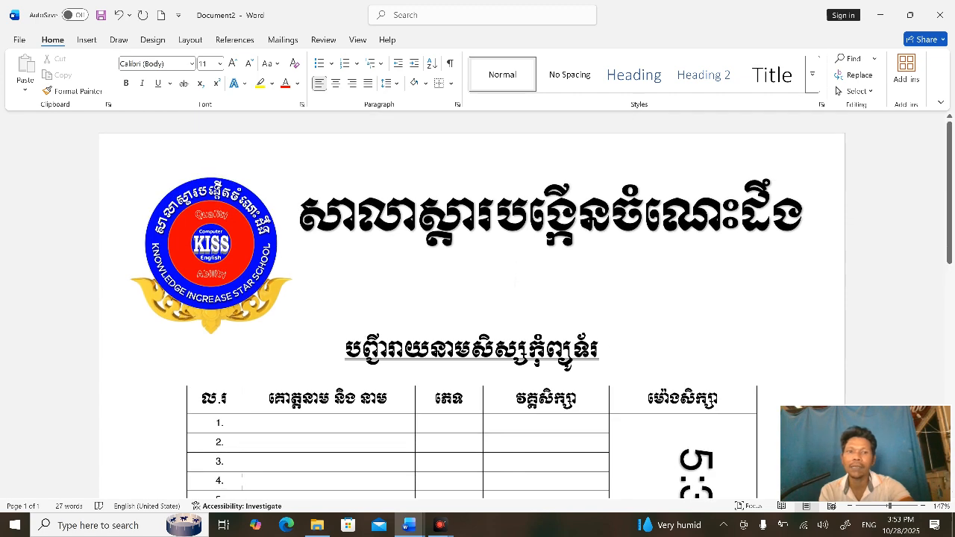
scroll(472, 305, down, 1)
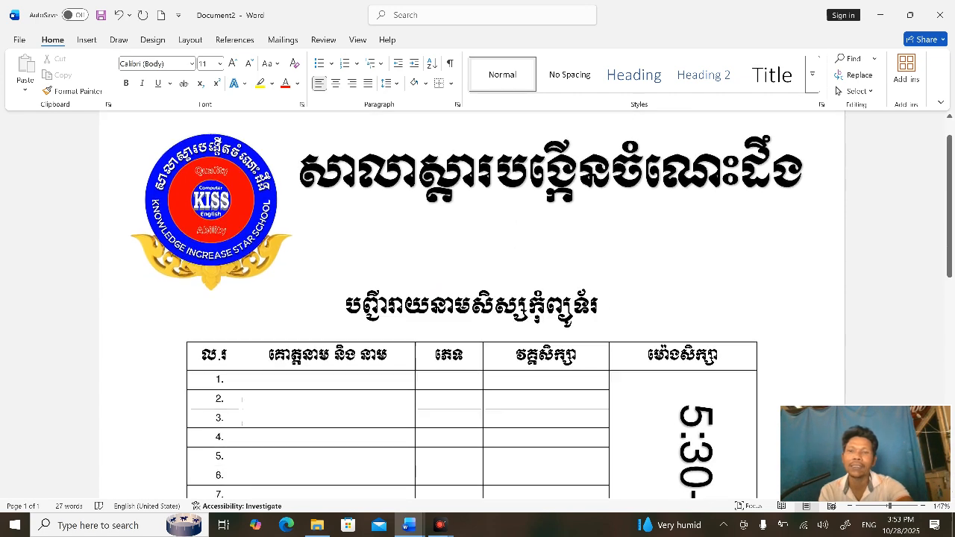